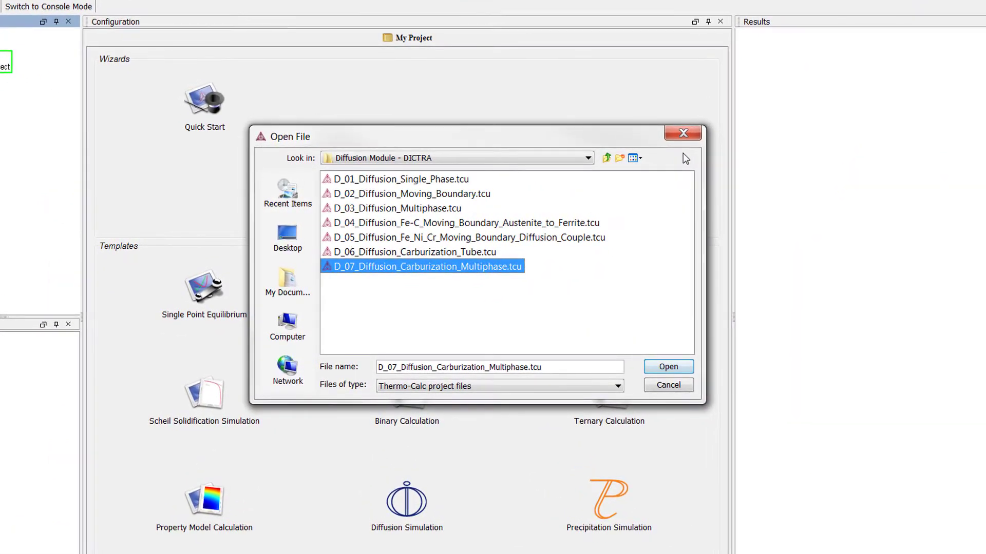
- Open the D_07_Diffusion_Carburization_Multiphase.tcu example from the Diffusion Module - DICTRA examples
left_click(682, 134)
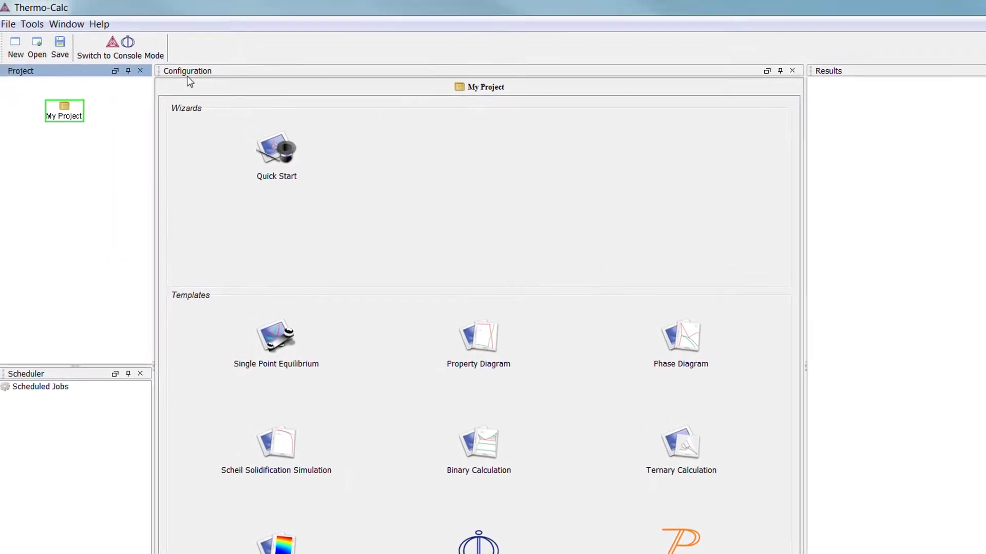
left_click(66, 3)
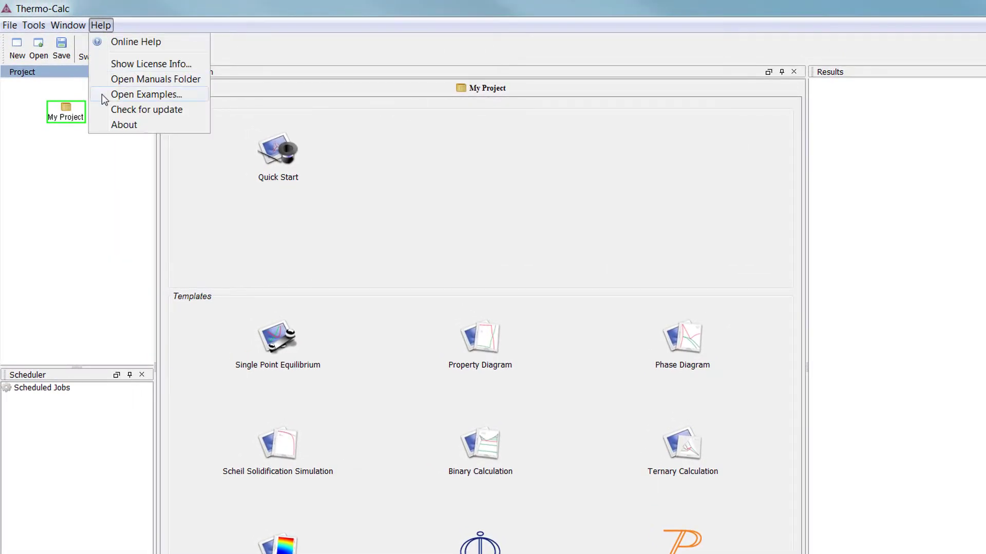
left_click(196, 94)
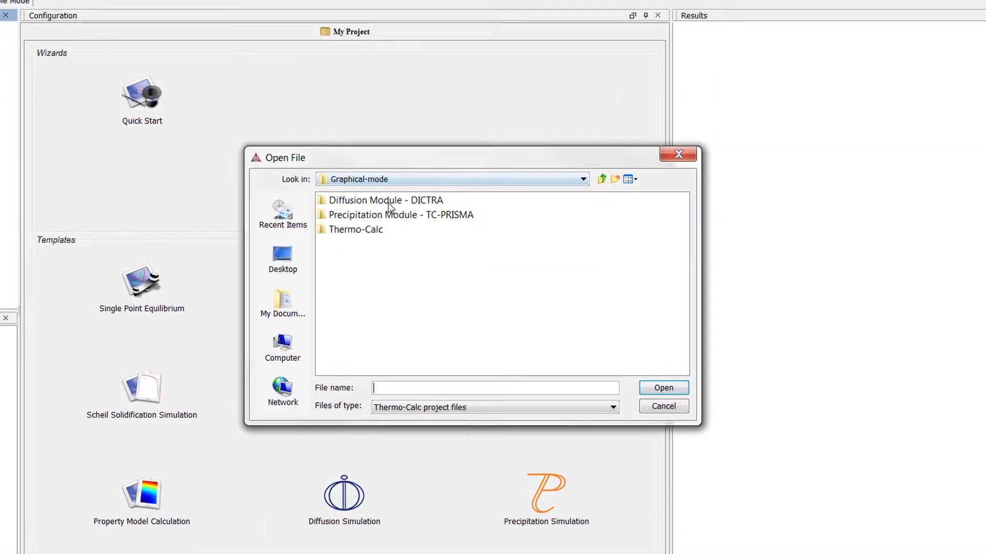
double_click(506, 250)
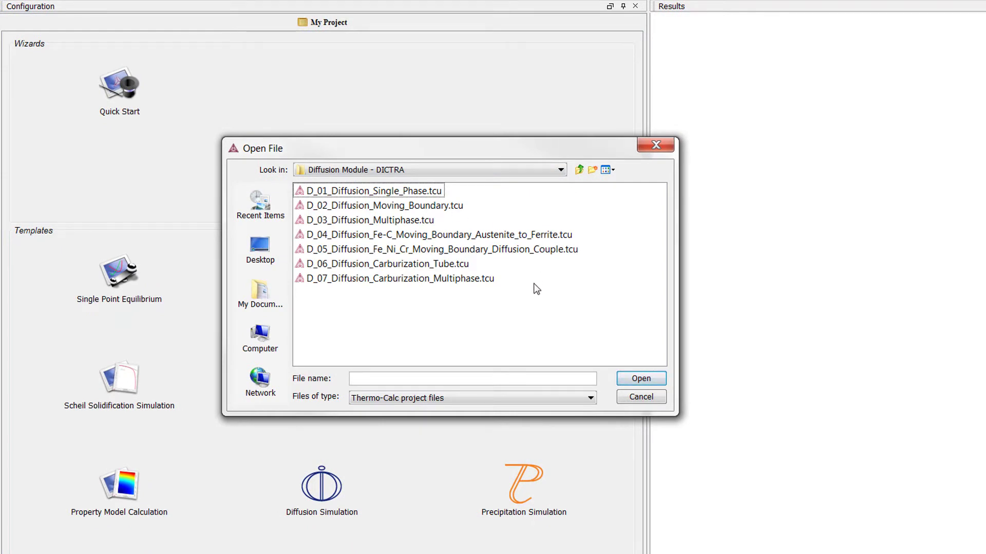
double_click(466, 279)
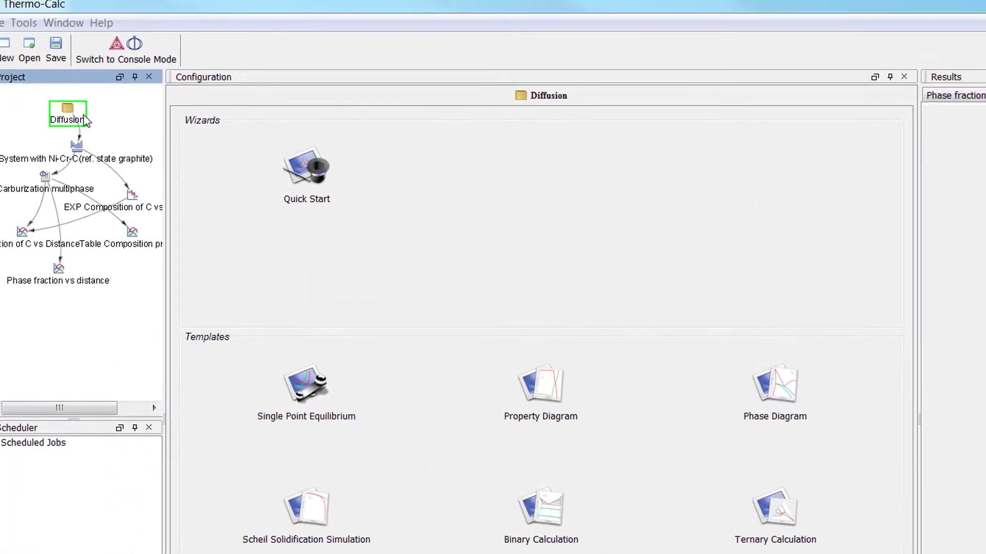
right_click(80, 127)
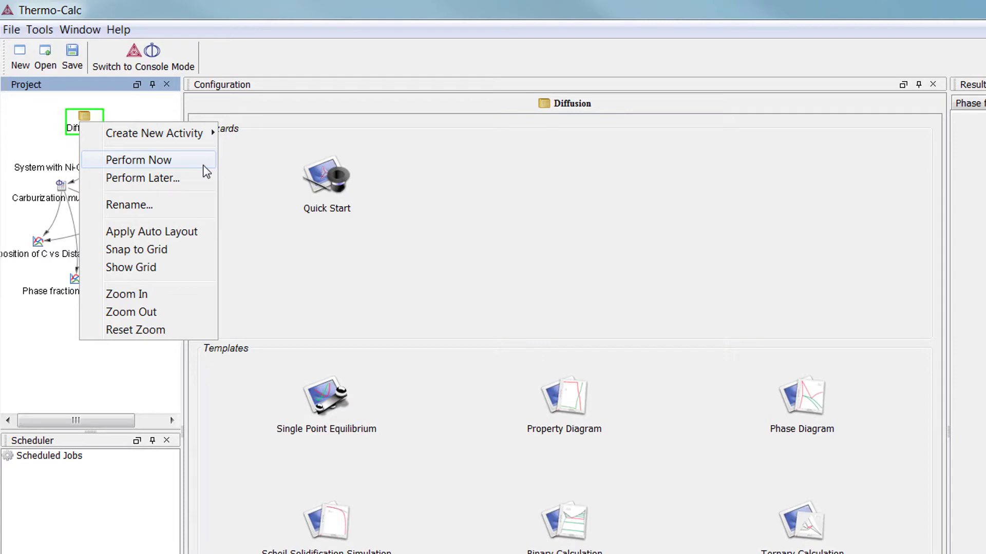
left_click(229, 157)
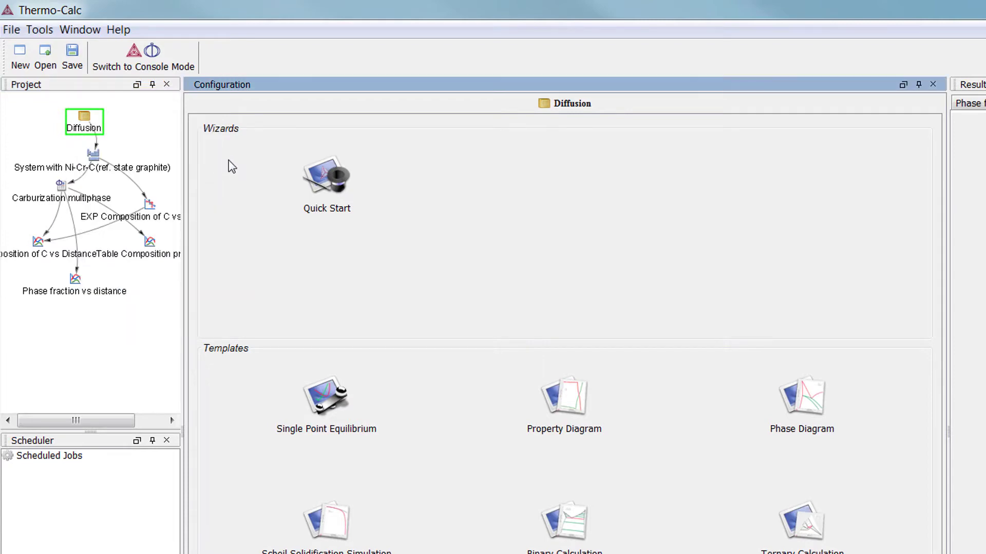
- Inspect the Ni-Cr-C system: FEDEMO and MFEDEMO databases, Ni 99.98, Cr and C 0.01
left_click(102, 162)
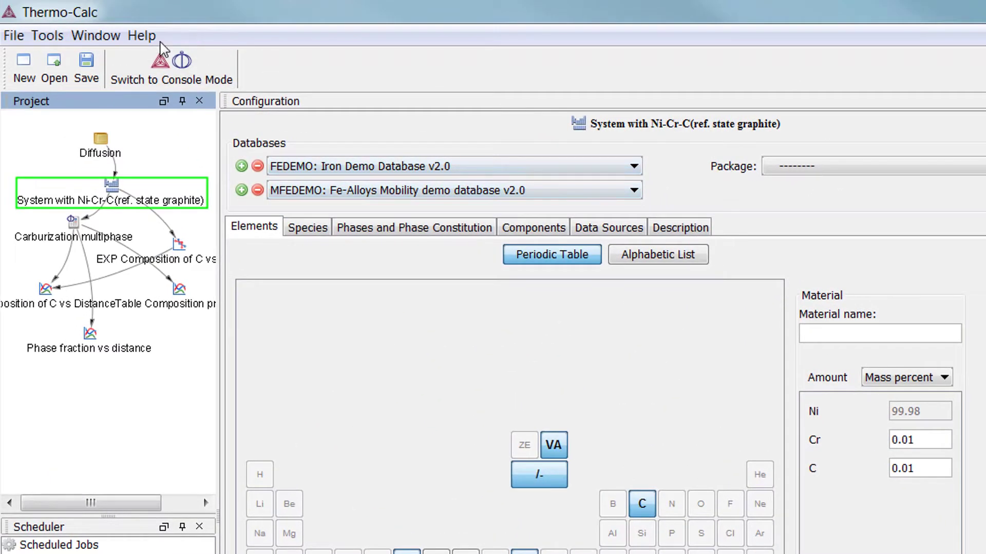
left_click(142, 34)
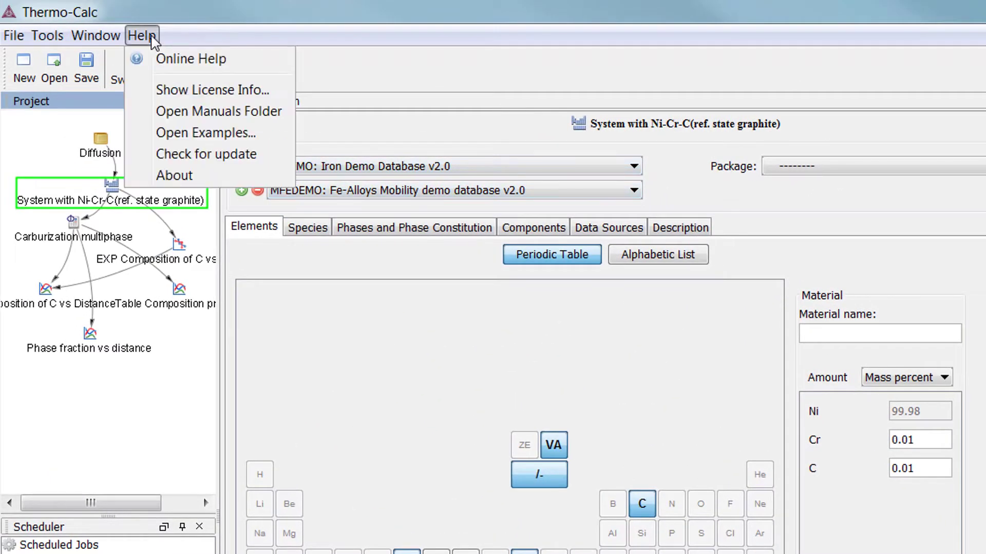
- In Online Help, view the DICTRA Graphical Mode example descriptions down to D_07
left_click(265, 67)
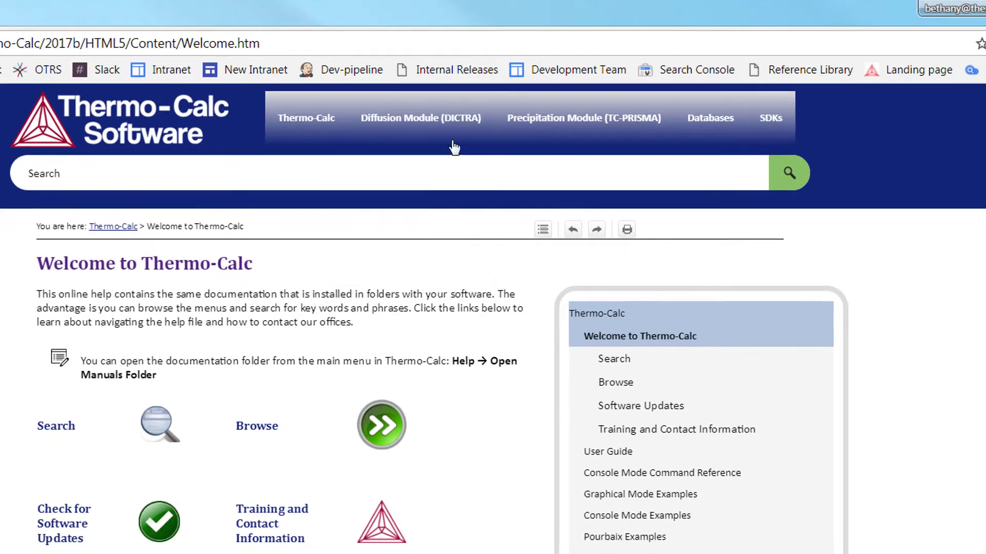
mouse_move(447, 126)
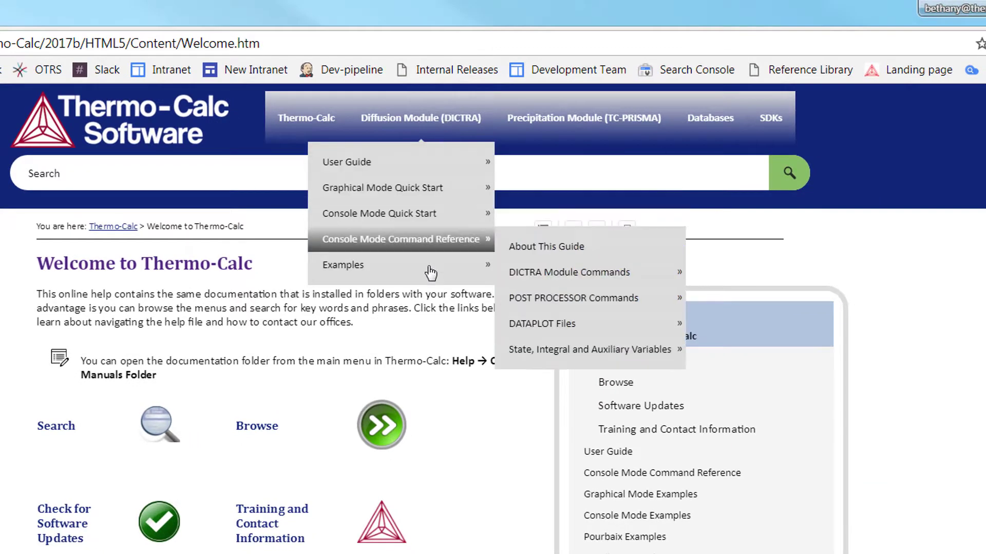
mouse_move(490, 269)
mouse_move(532, 308)
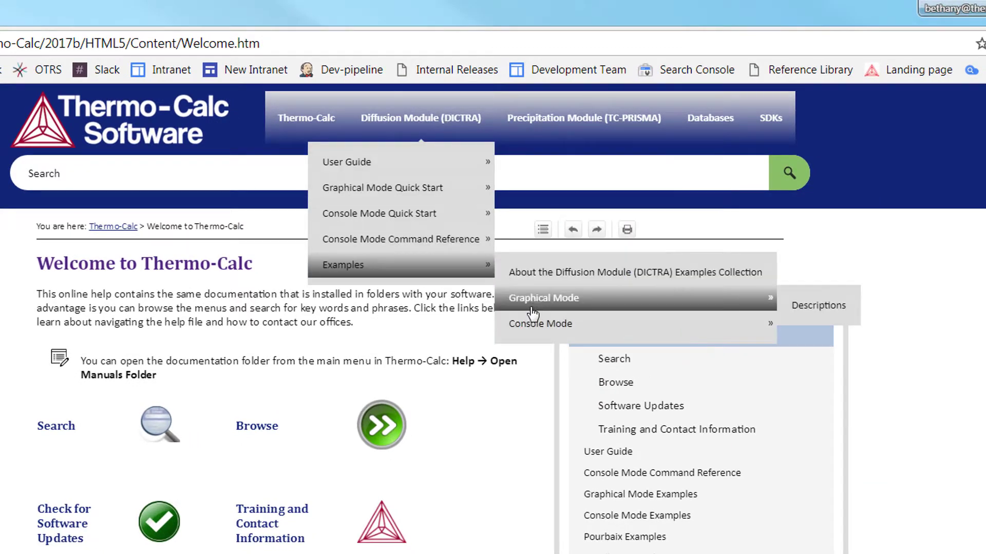
left_click(842, 307)
scroll(788, 412, "down", 15)
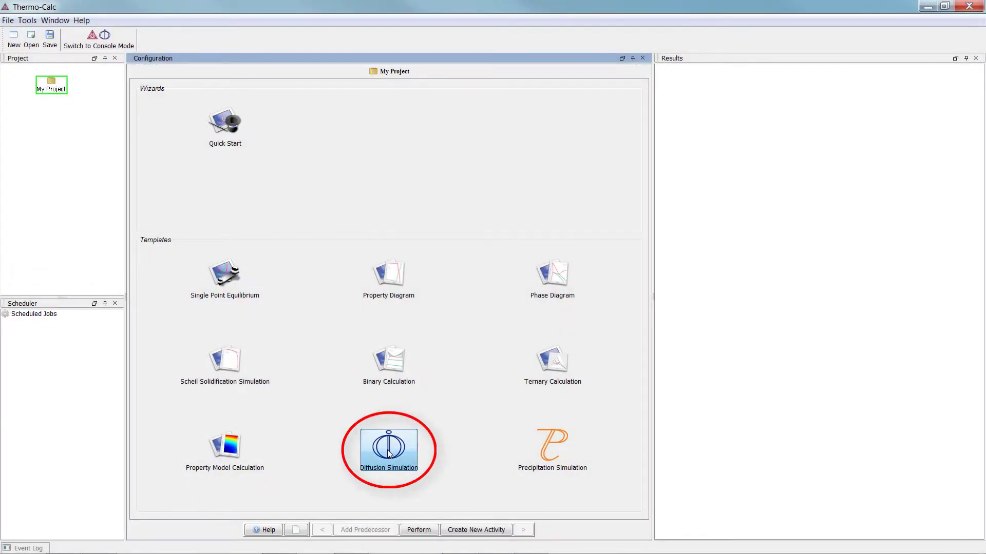
- Create a Diffusion Simulation using the Demo: Steels and Fe-alloys package with elements Ni, Cr and C
left_click(389, 454)
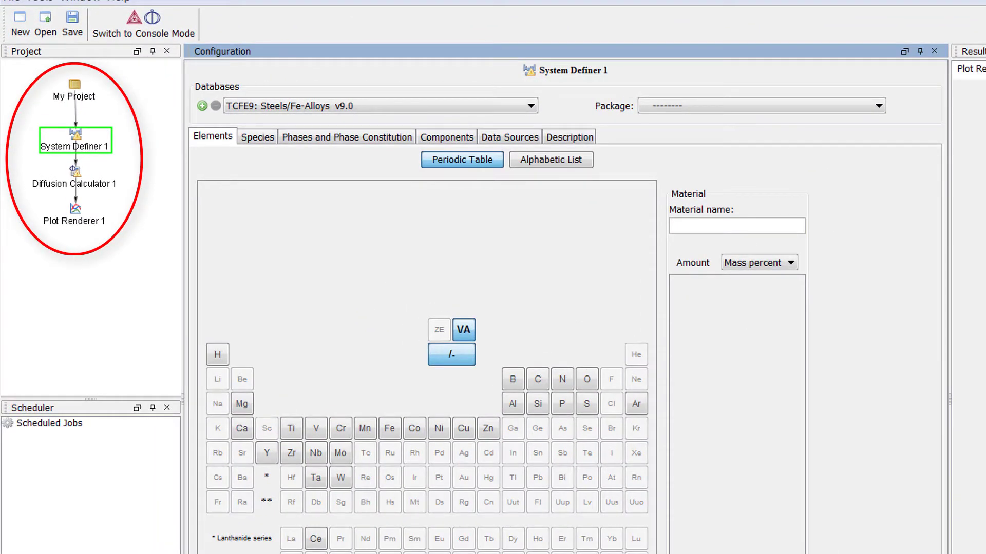
left_click(767, 111)
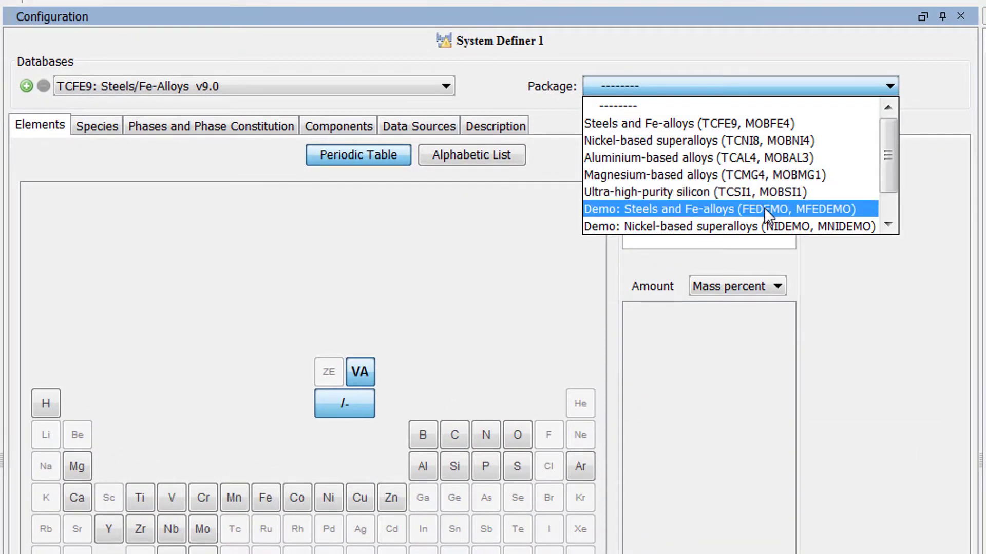
left_click(864, 208)
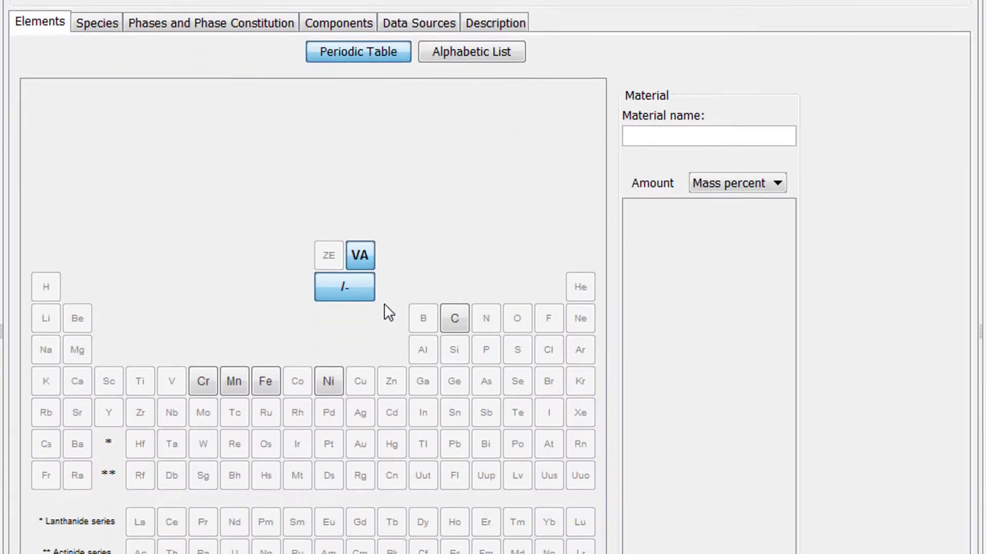
left_click(327, 312)
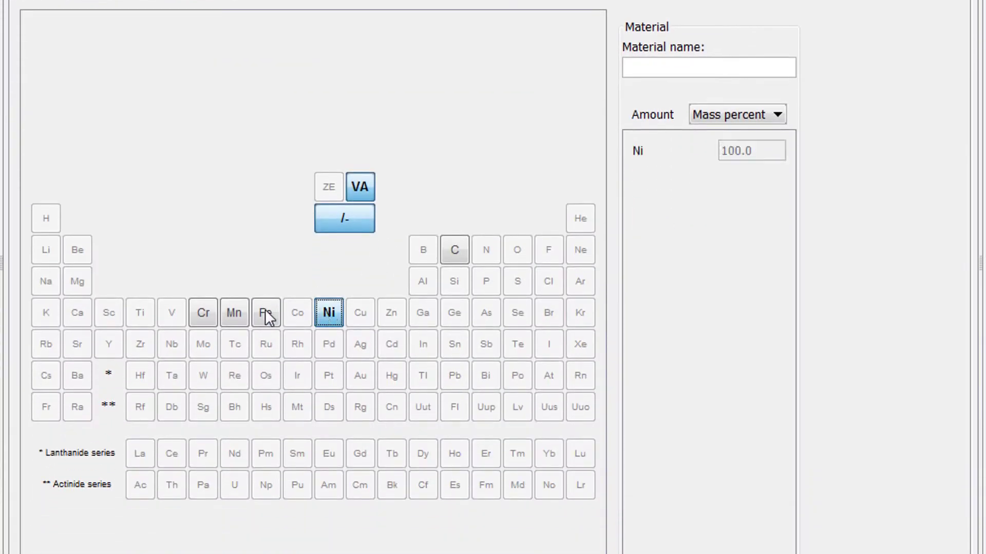
left_click(208, 313)
left_click(457, 251)
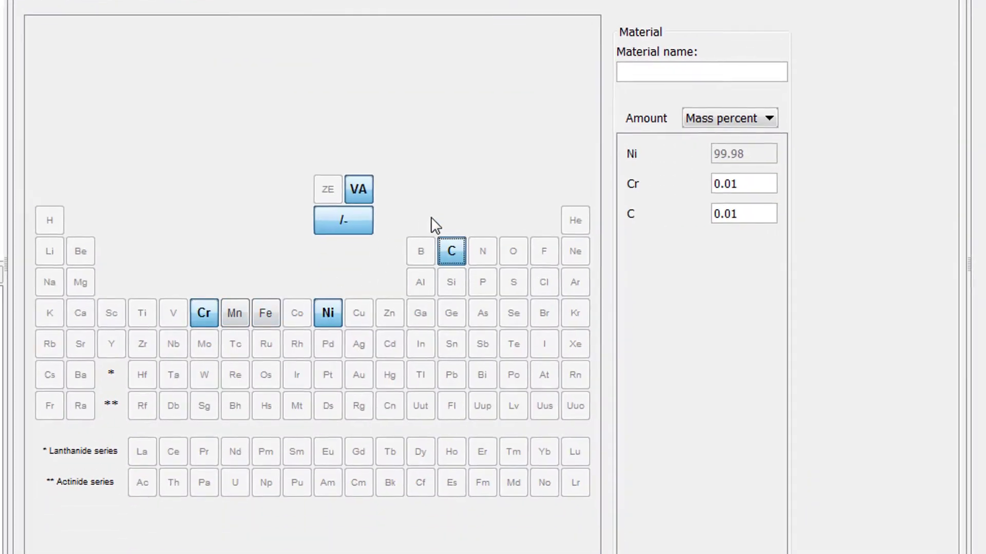
left_click(53, 149)
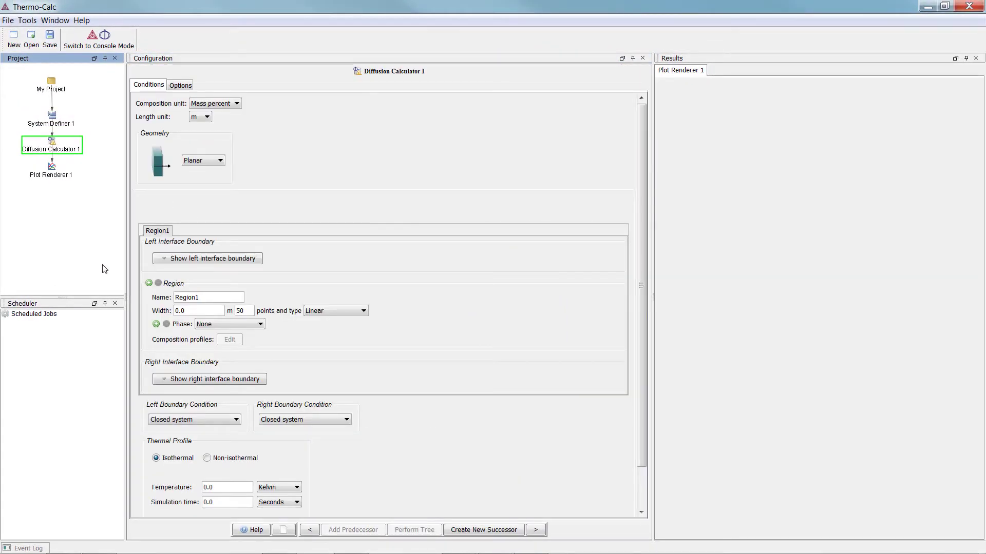
- Rename Region1 to Austenite: width 0.003, 100 points, Geometric grid with ratio 1.02
double_click(187, 297)
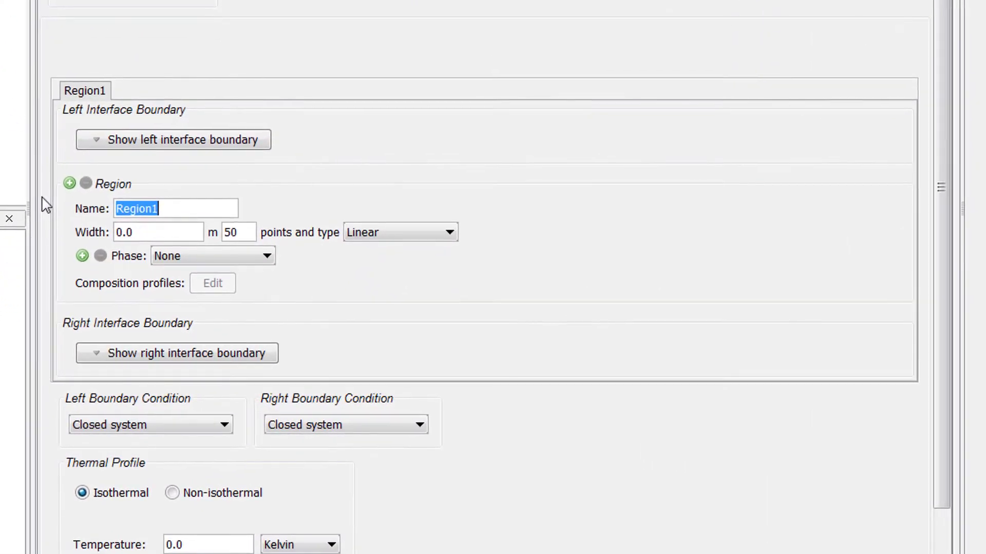
type("Aus")
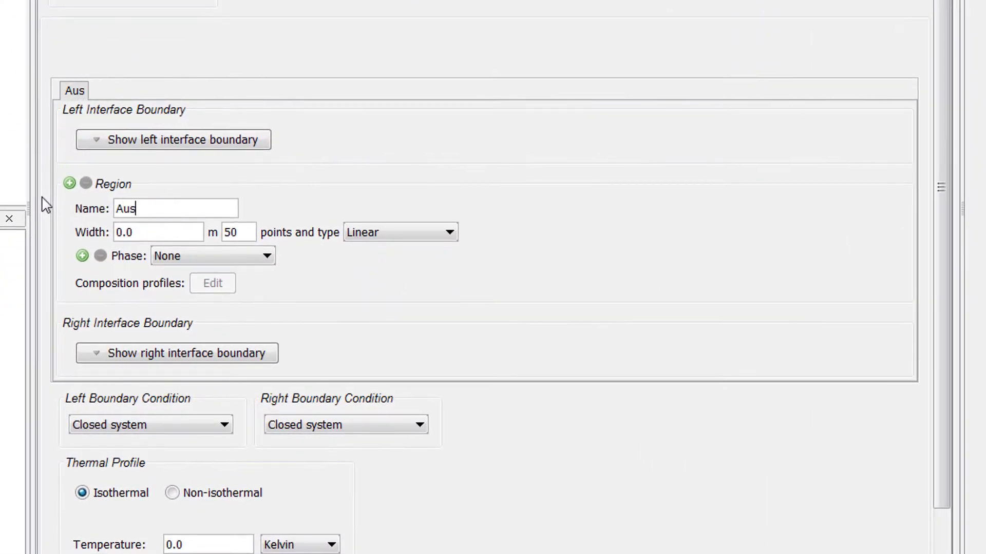
type("tenite")
key("Tab")
type("0.")
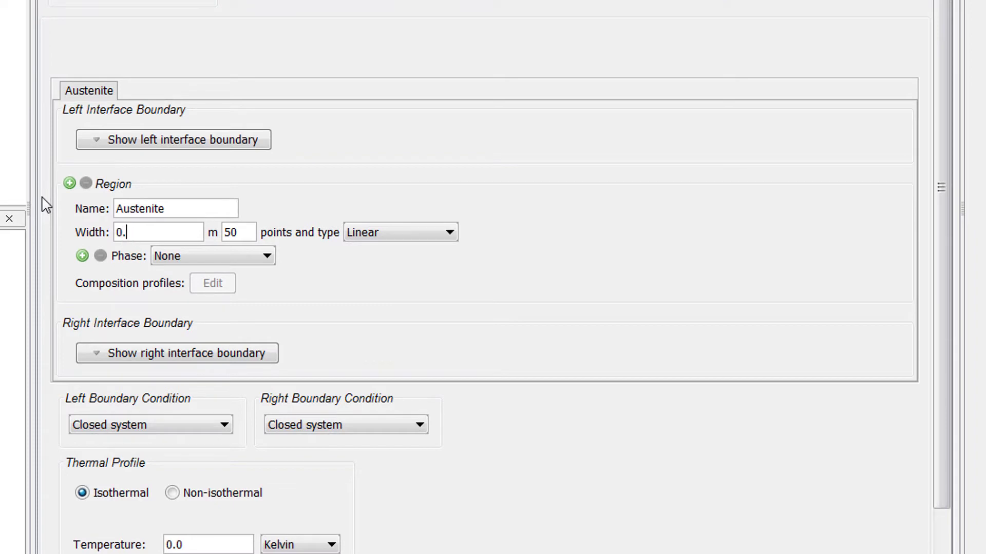
type("003")
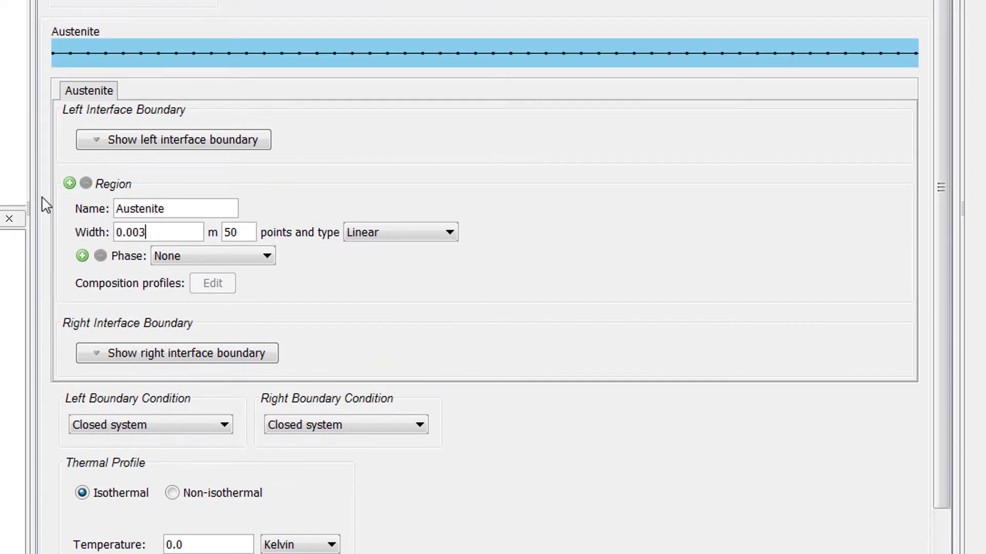
key("Tab")
type("100")
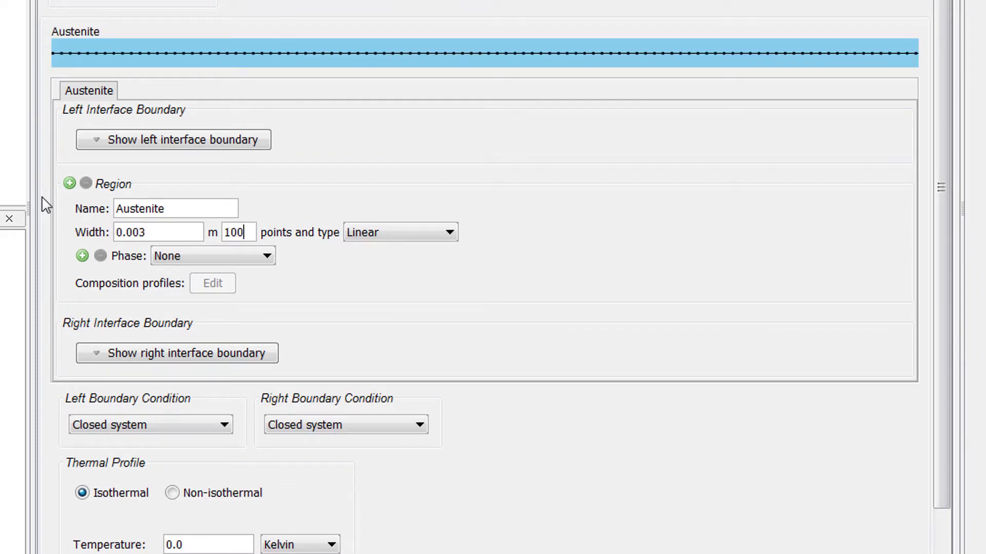
left_click(358, 232)
left_click(369, 267)
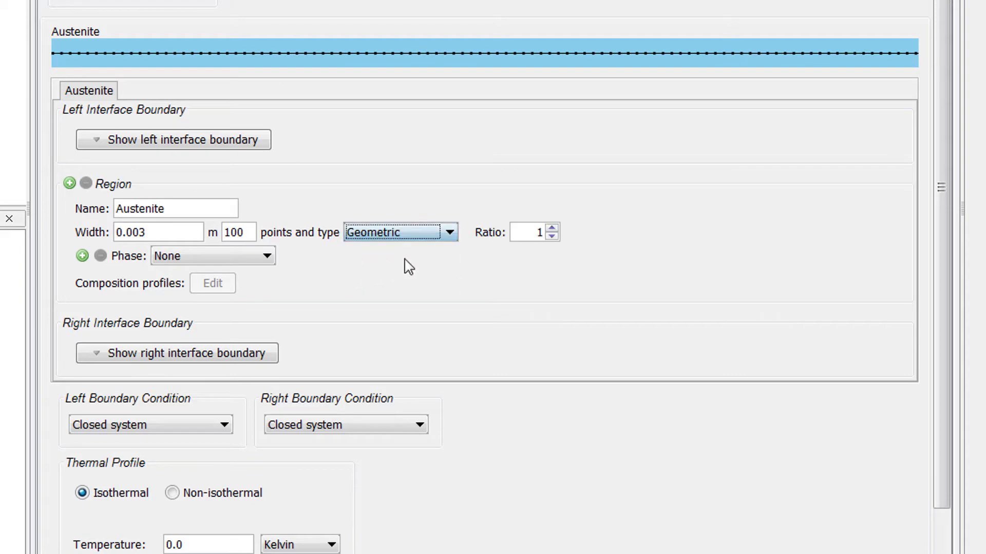
left_click(552, 229)
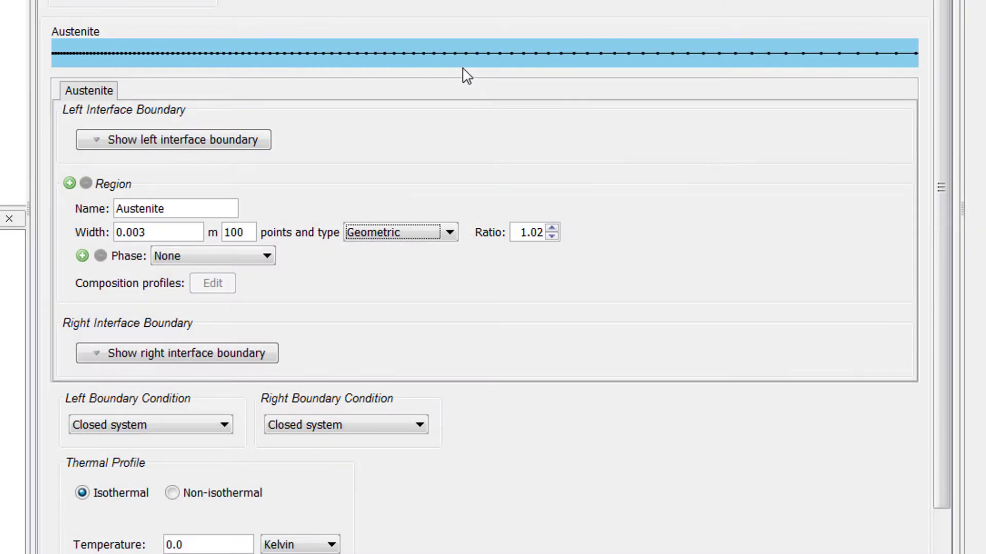
mouse_move(461, 53)
- Give the Austenite region three phases: FCC_A1, M7C3 and M3C2
left_click(82, 255)
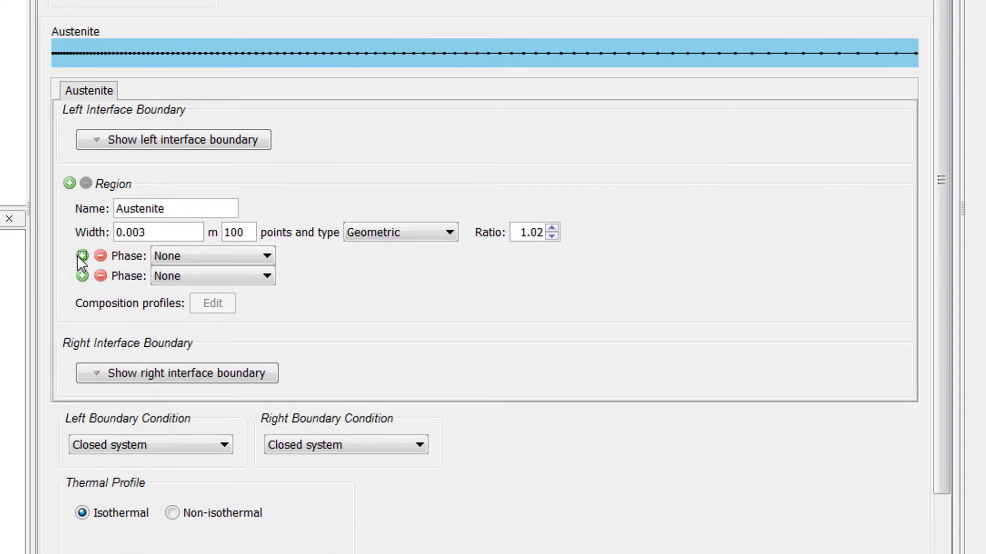
left_click(82, 276)
left_click(188, 259)
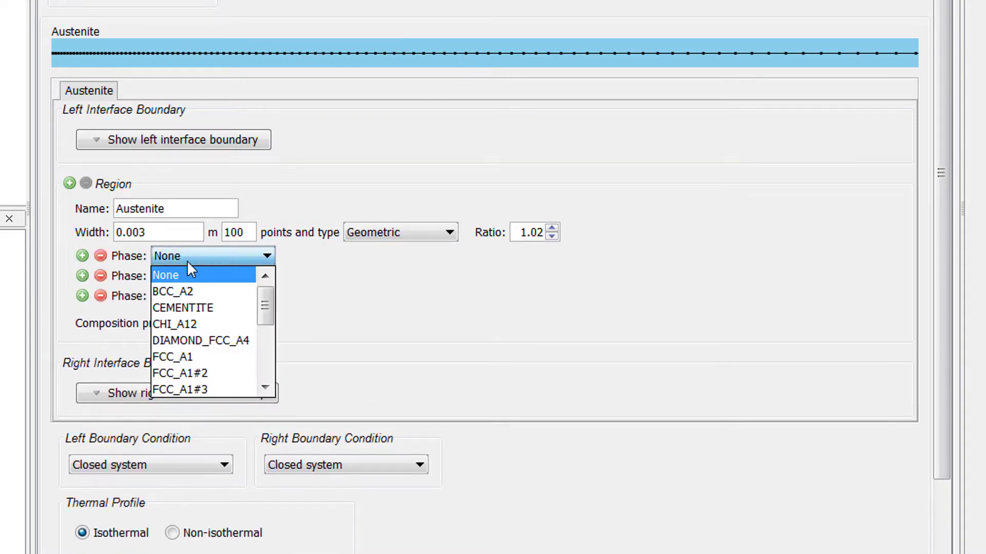
left_click(233, 357)
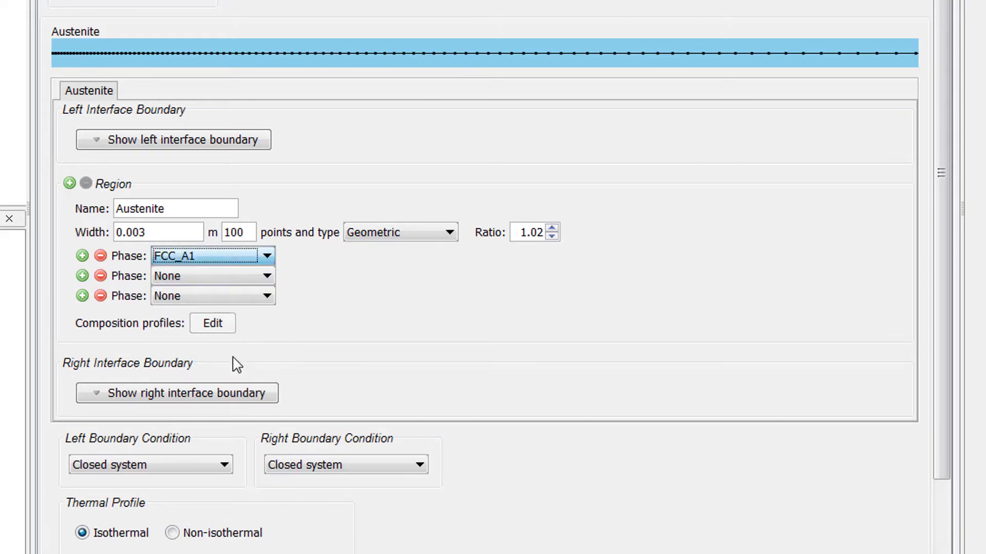
left_click(240, 279)
type("M7C3")
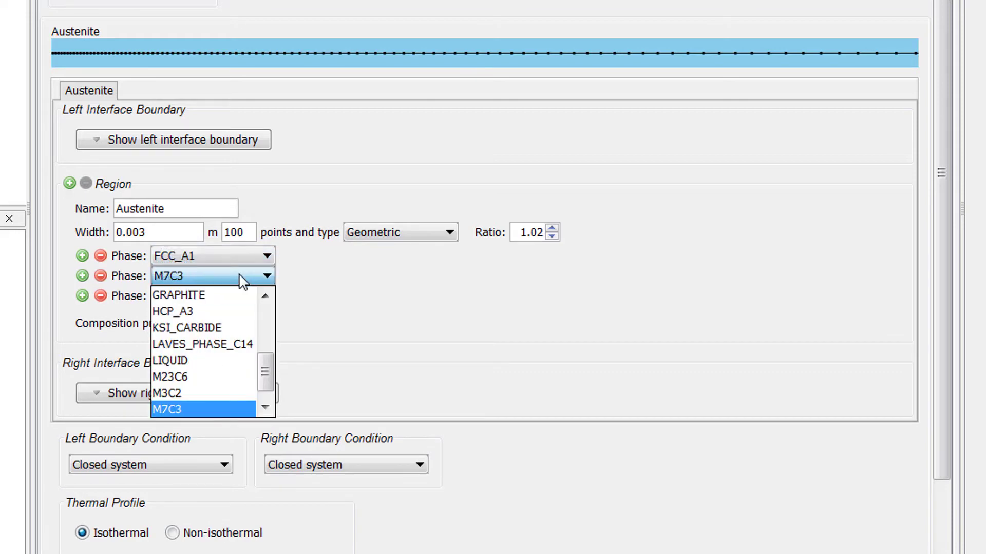
key("Return")
left_click(256, 302)
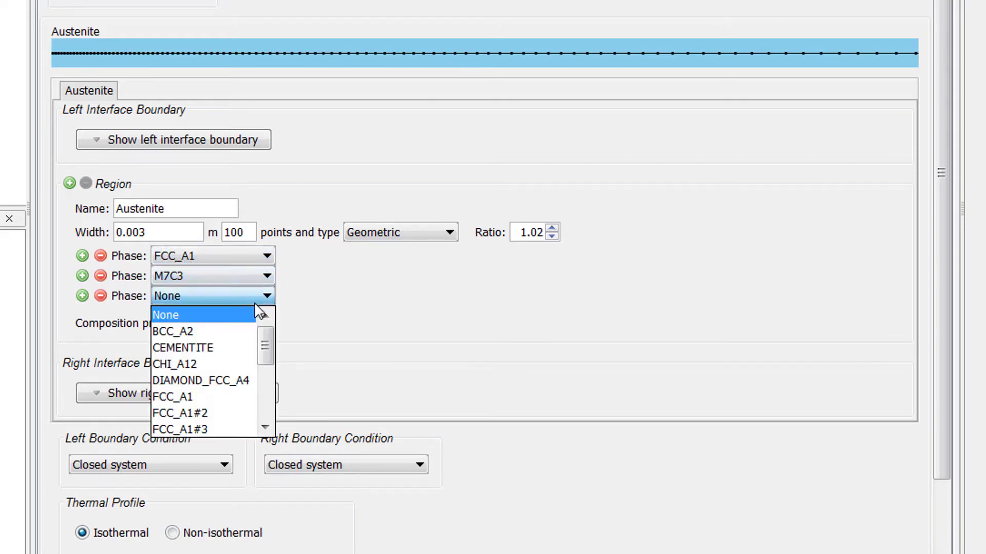
type("M3C2")
key("Return")
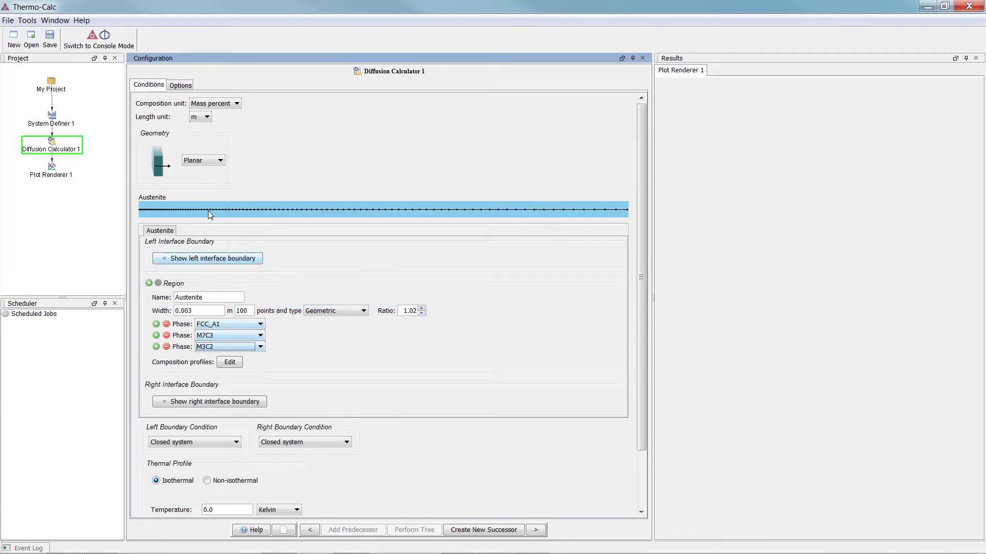
- Set the homogenization function to General upper Hashin-Shtrikman bound and check the online help
left_click(184, 90)
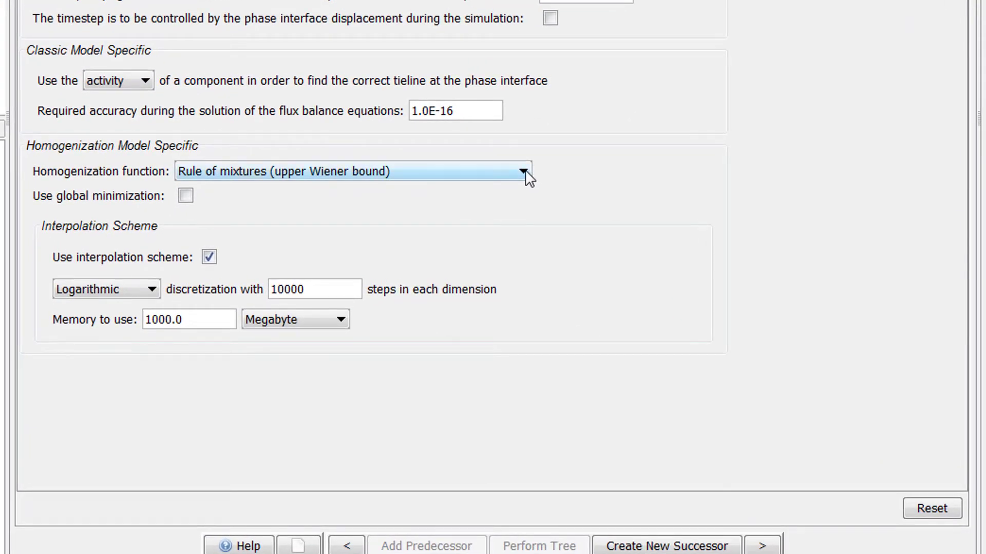
left_click(524, 172)
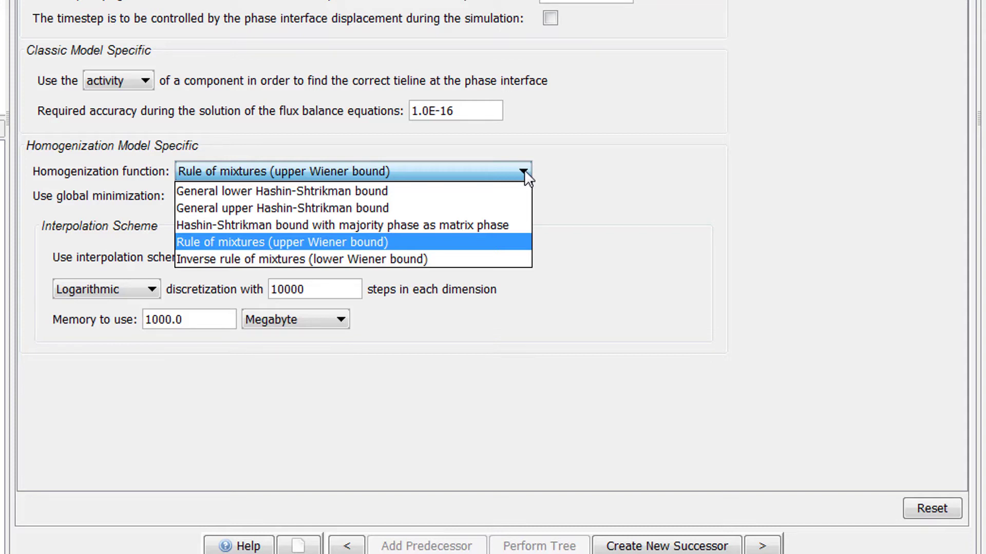
left_click(478, 208)
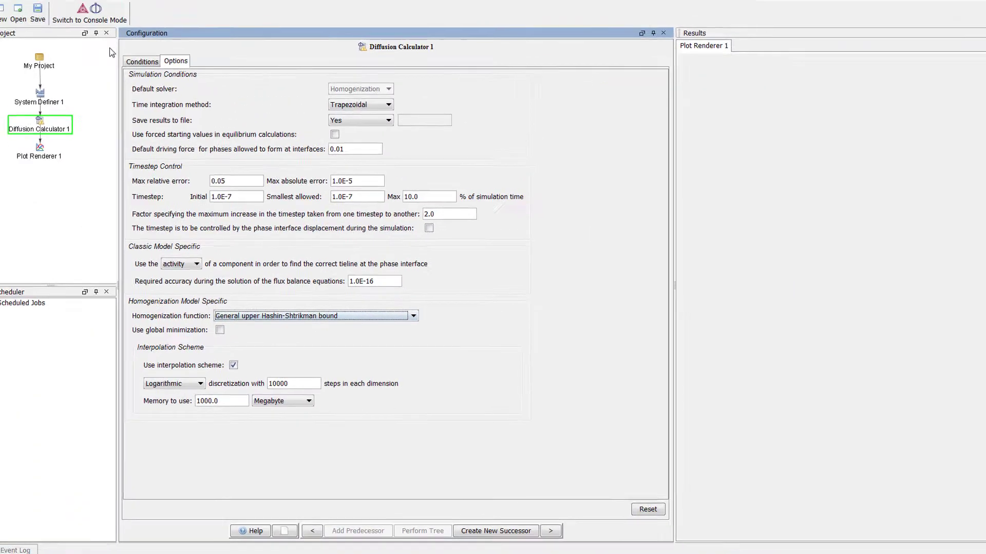
left_click(81, 20)
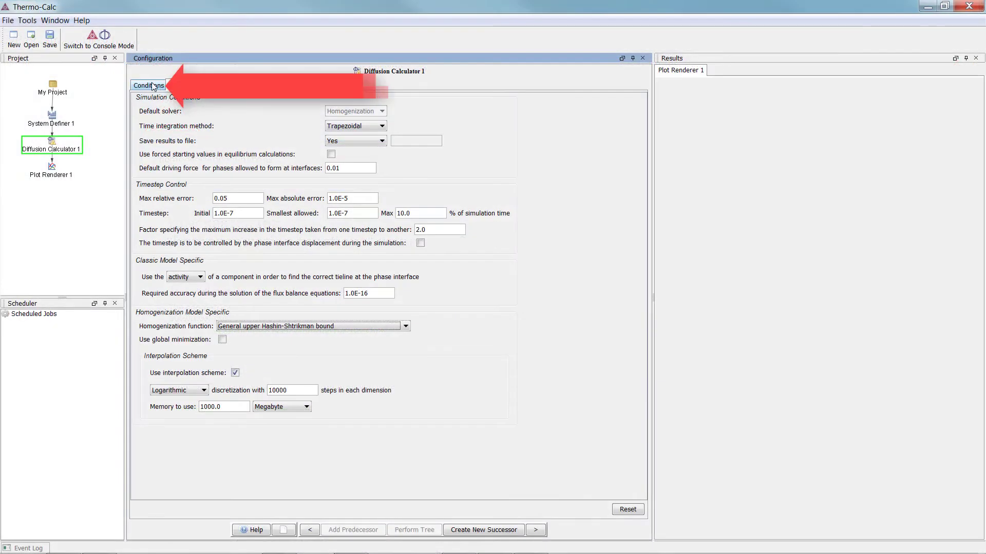
- Open the Austenite region's composition profiles and keep a Linear profile for Cr
left_click(149, 85)
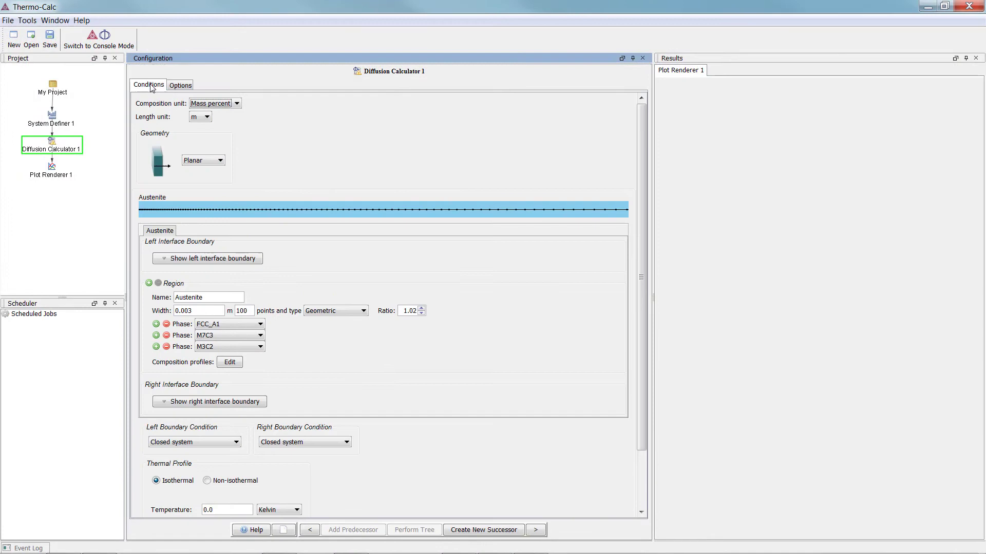
left_click(230, 363)
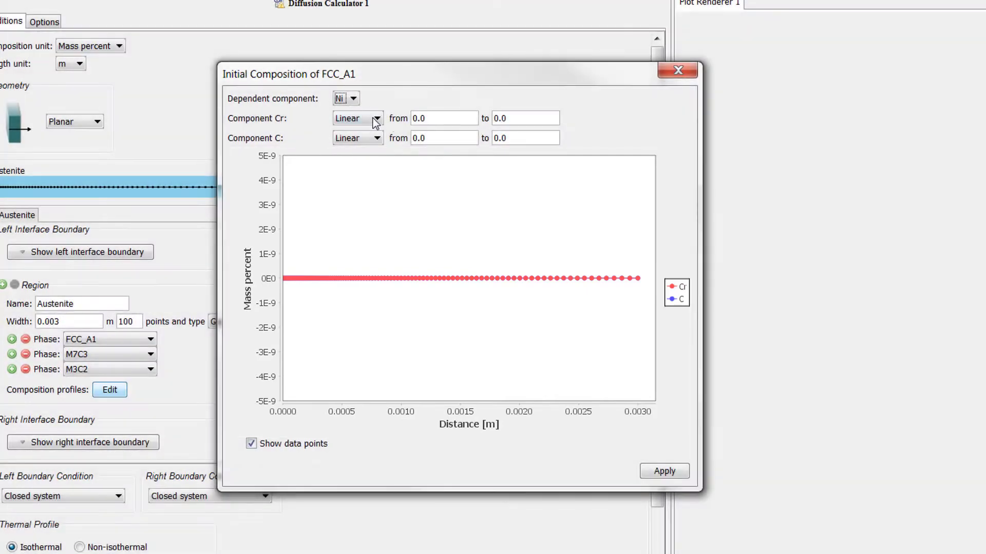
left_click(369, 119)
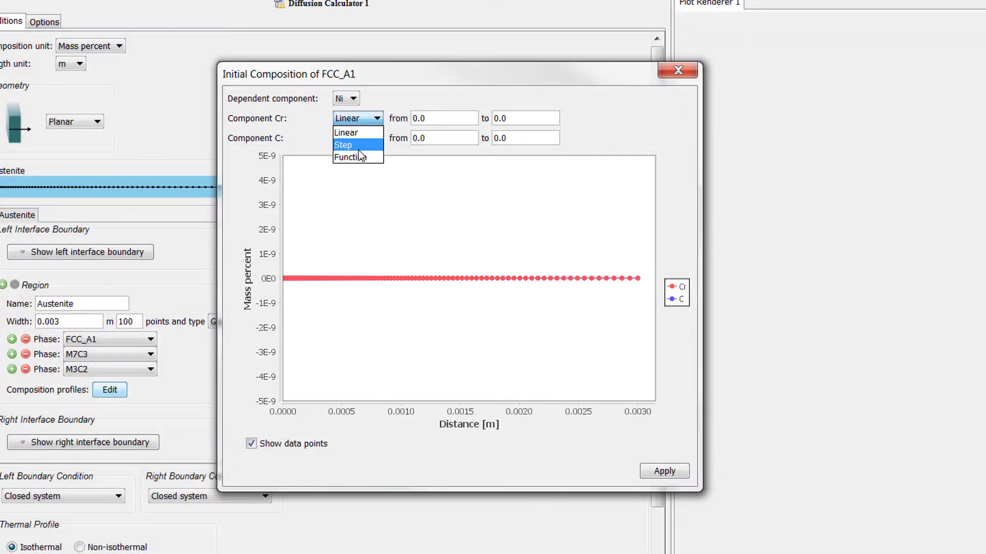
mouse_move(363, 120)
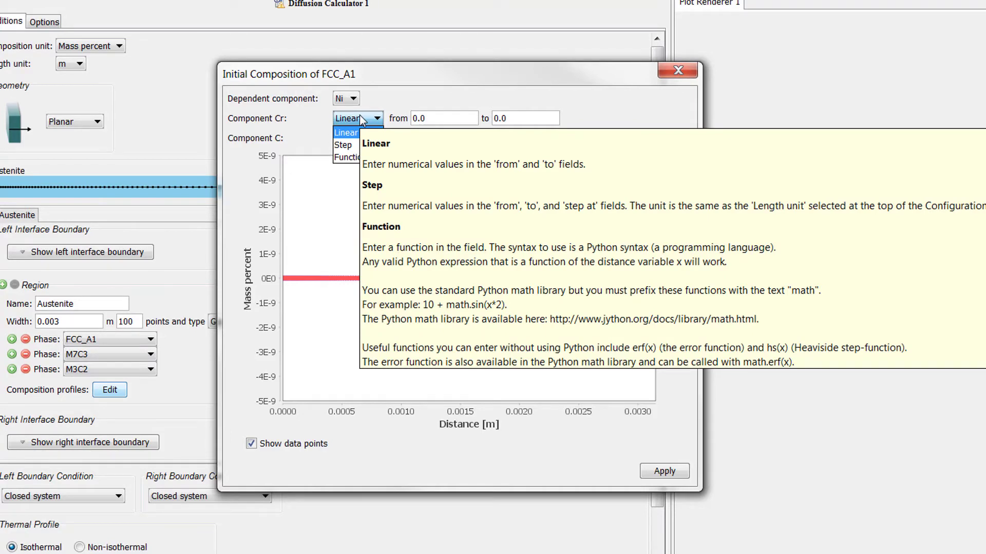
left_click(393, 106)
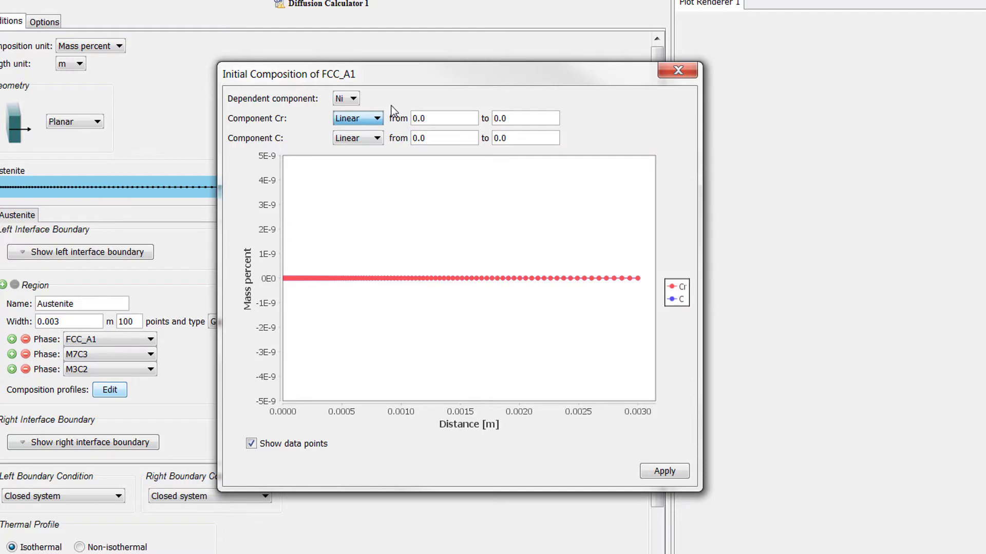
- Enter Cr from 25 to 25 and C from 1e-4 to 1e-4 mass percent
left_click(443, 118)
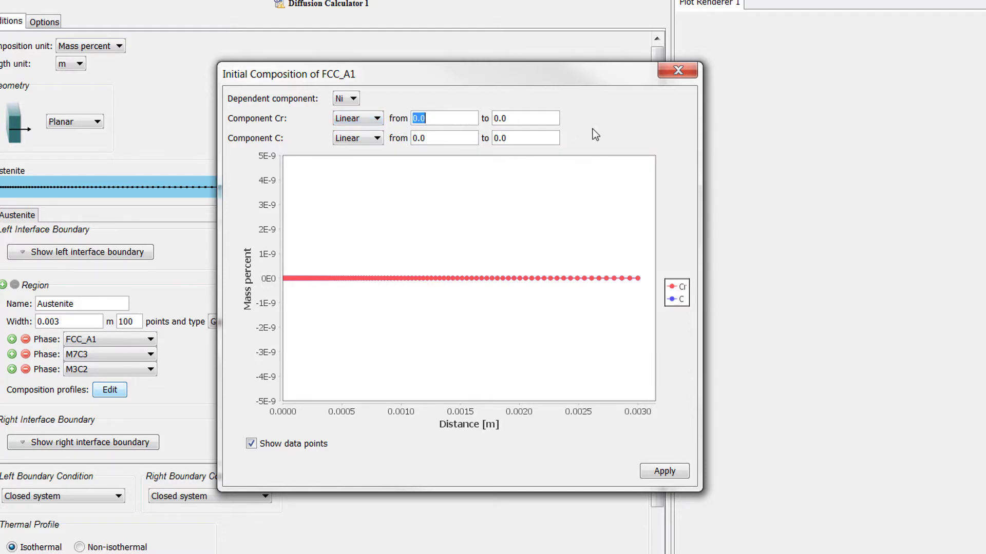
type("25")
key("Tab")
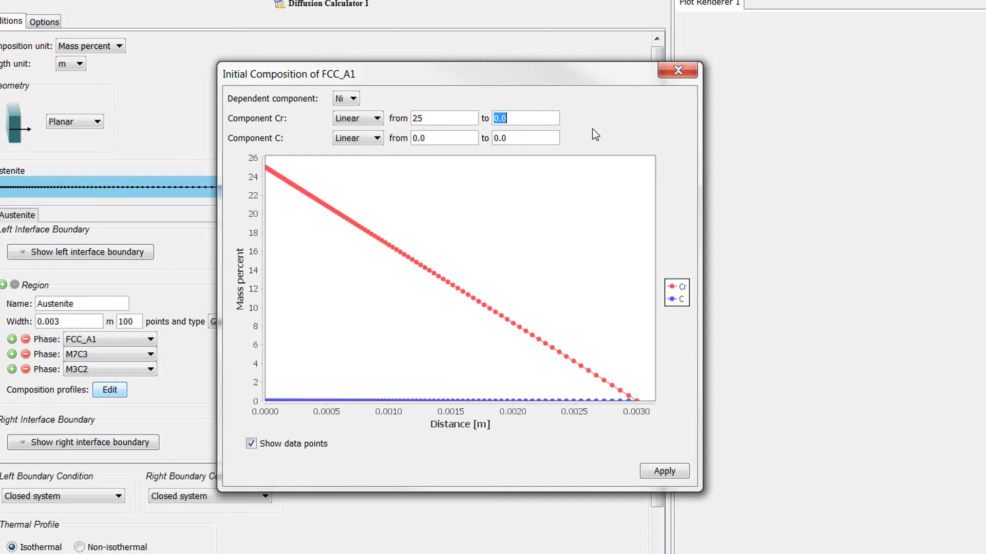
type("25")
key("Tab")
key("Tab")
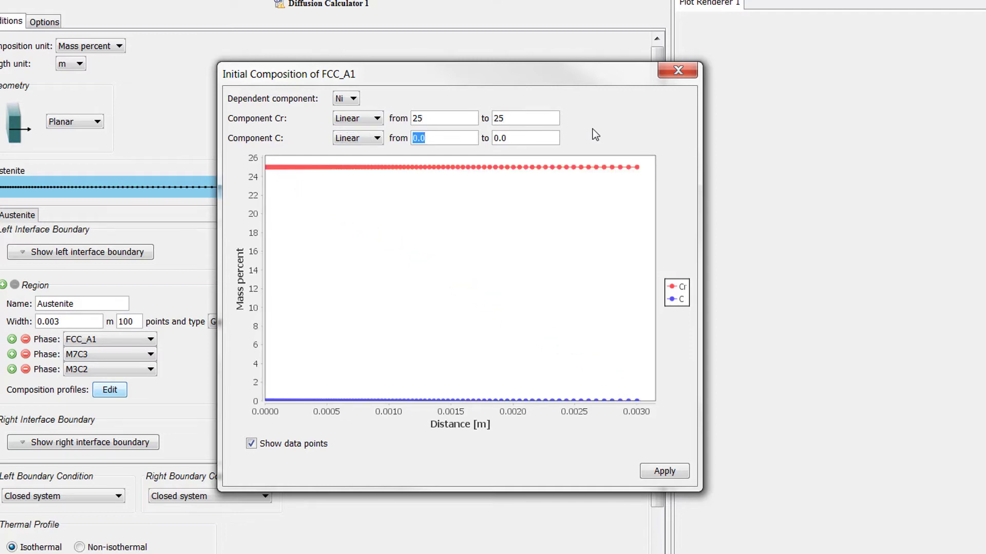
type("1e-4")
key("Tab")
type("1e-4")
- Apply the composition profiles and set the left boundary to Mixed zero flux and activity
left_click(670, 470)
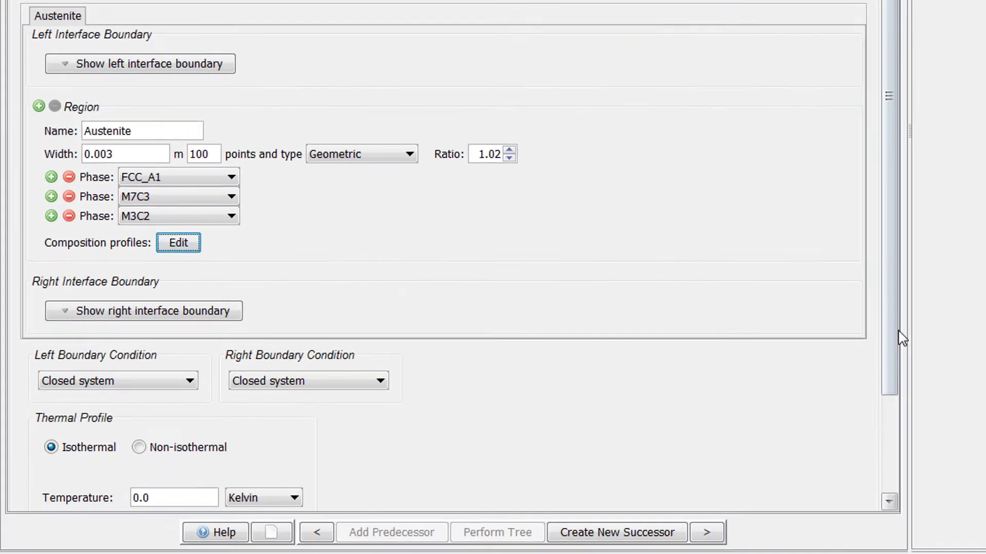
left_click_drag(890, 338, 895, 450)
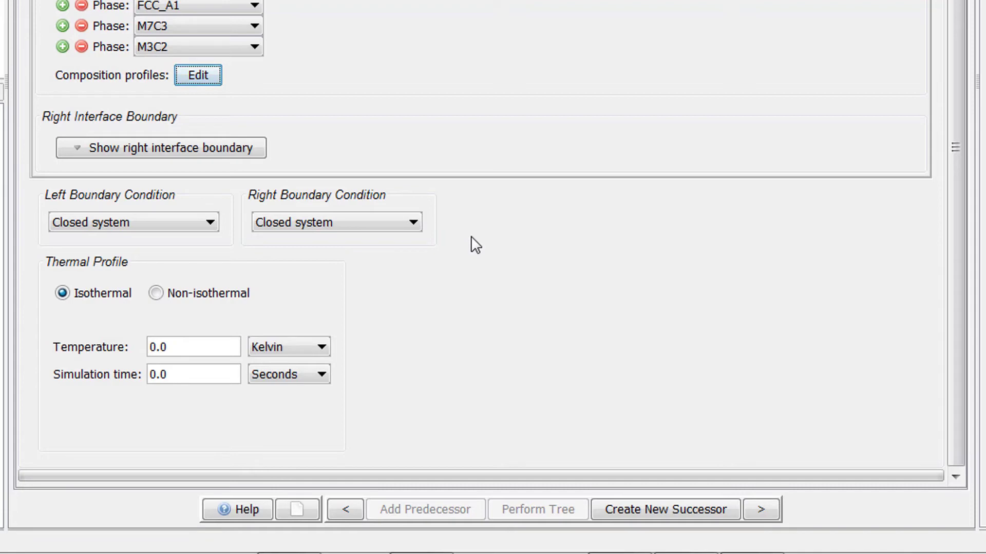
left_click(198, 224)
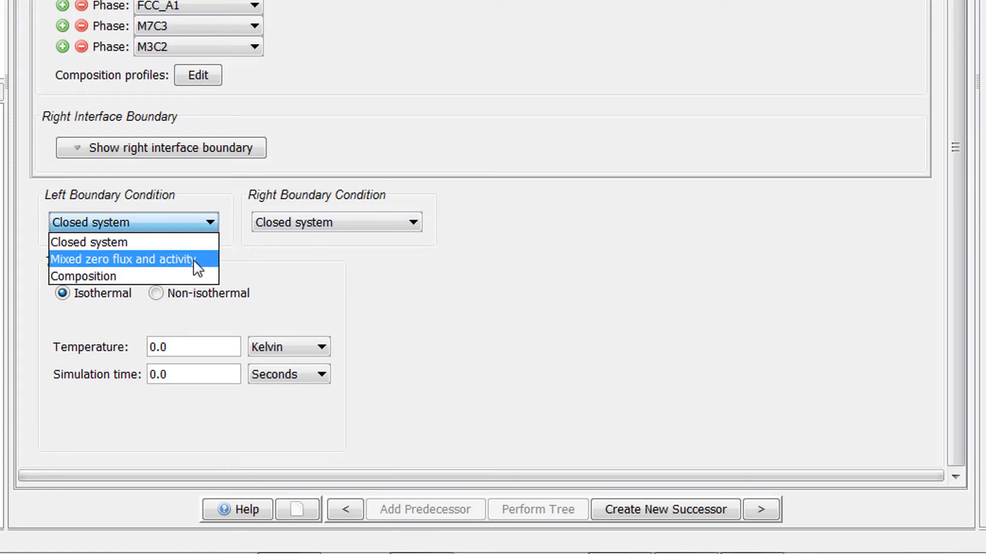
left_click(193, 259)
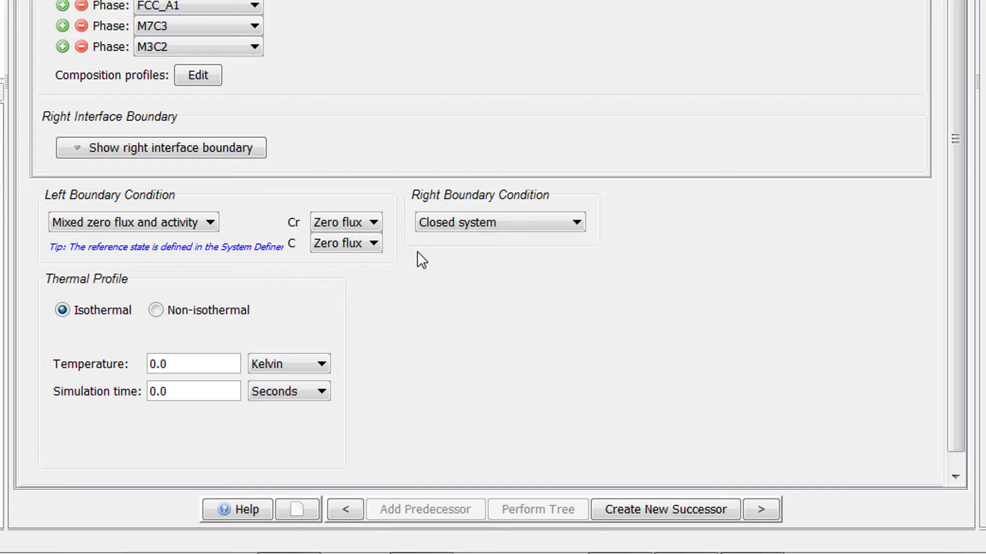
- Keep Cr at Zero flux and give C a boundary Activity of 1.0
left_click(372, 225)
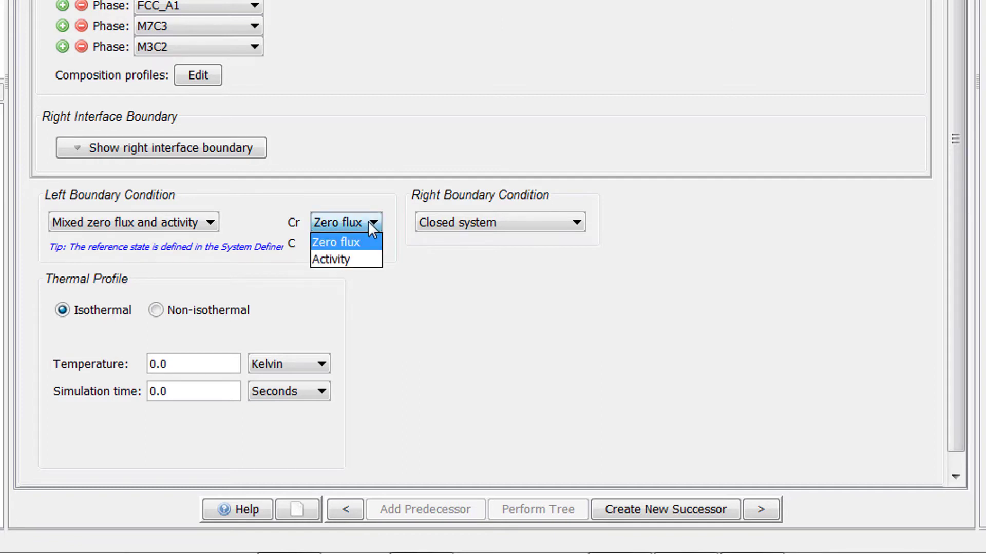
left_click(361, 242)
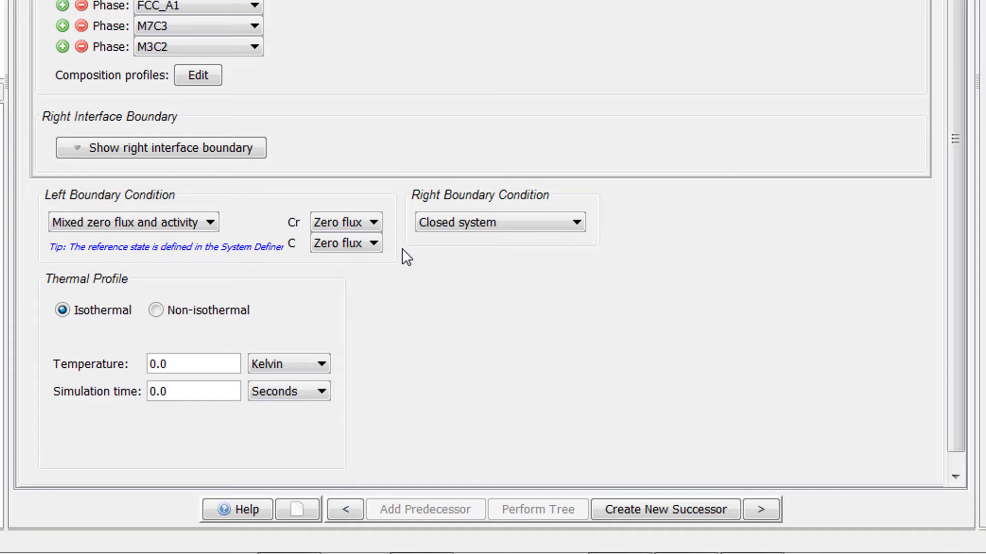
left_click(373, 244)
left_click(357, 282)
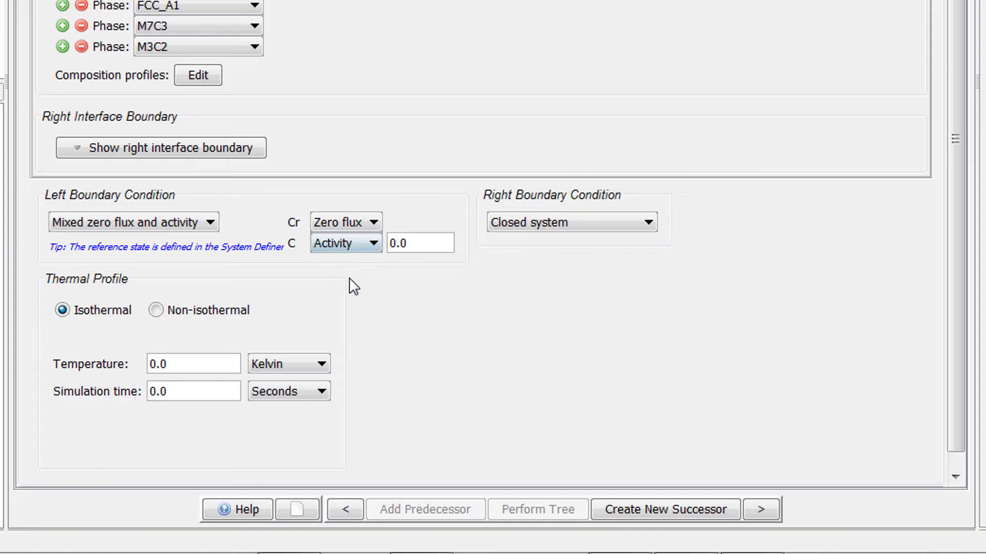
double_click(425, 243)
type("1.0")
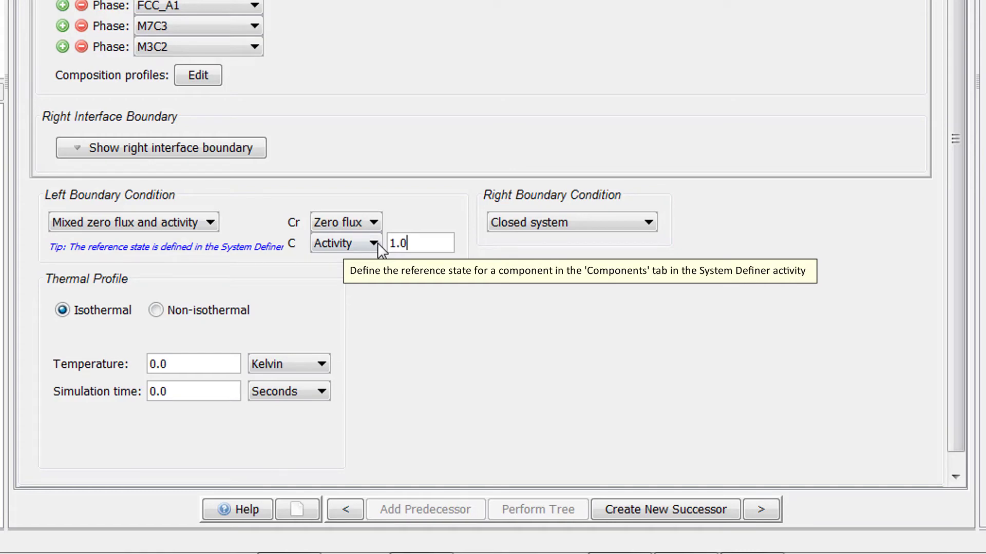
- In System Definer 1's Components, uncheck SER for C and choose GRAPHITE as reference phase
left_click(54, 123)
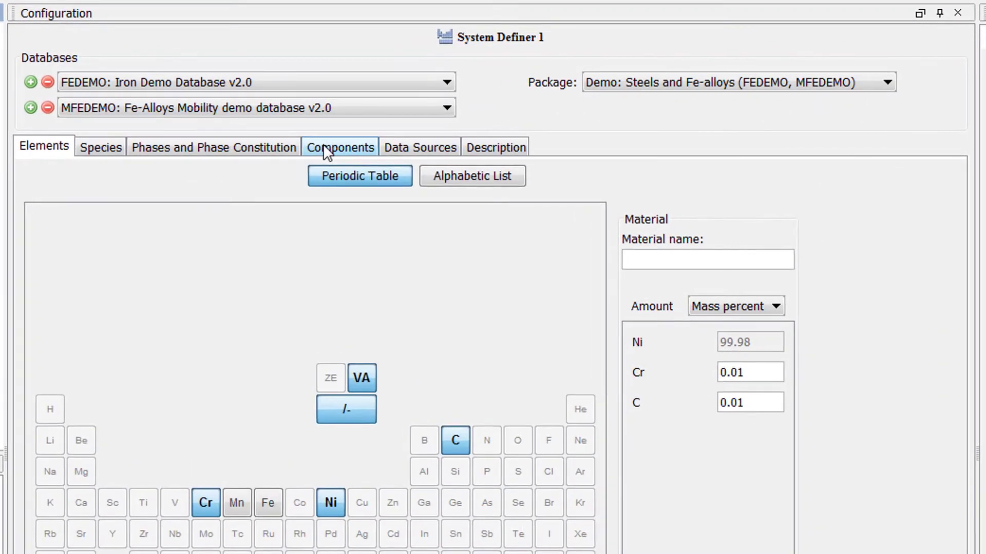
left_click(302, 132)
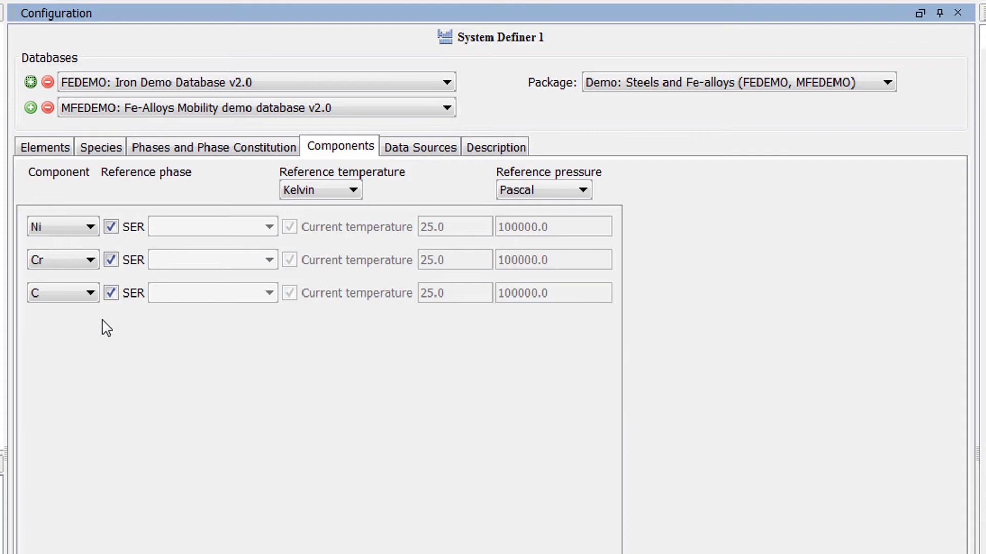
left_click(110, 293)
left_click(191, 298)
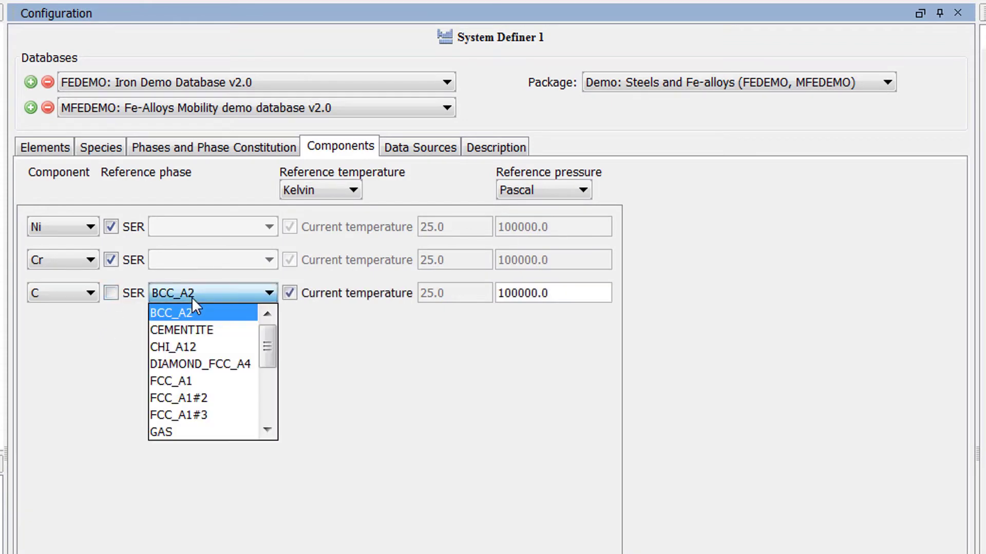
key("g")
key("r")
key("Return")
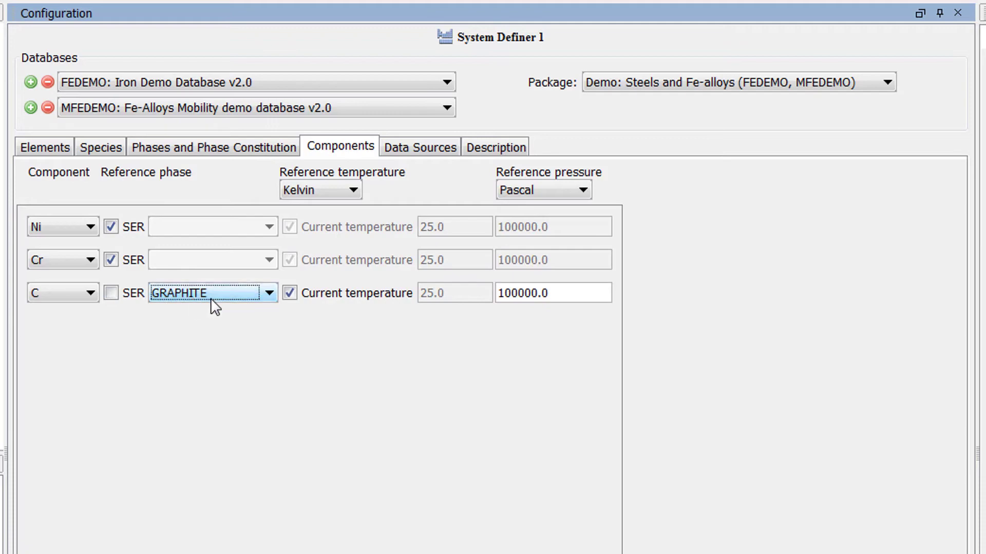
- Set Diffusion Calculator 1 to an isothermal 1123 K with a simulation time of 1000 hours
left_click(49, 149)
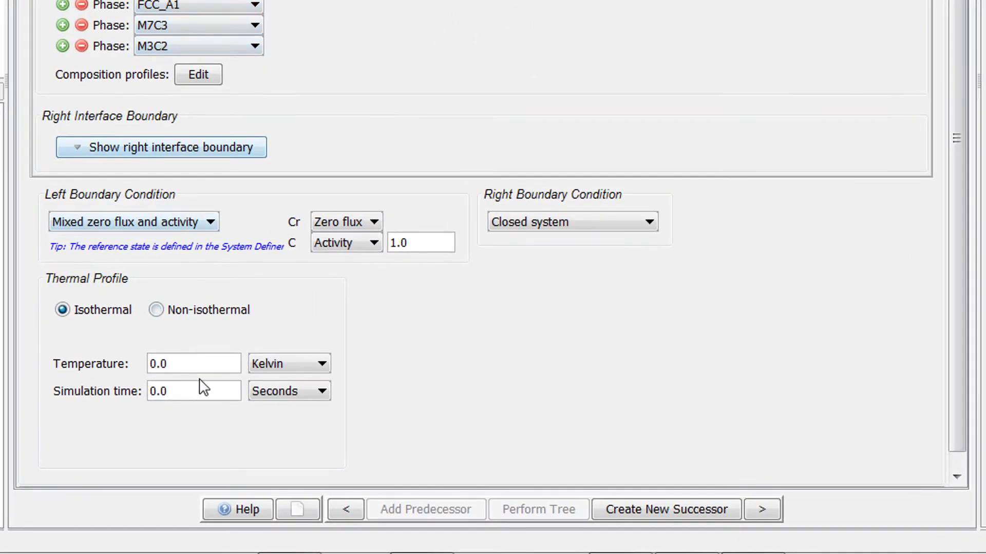
left_click(222, 450)
type("1123")
key("Tab")
key("Tab")
type("1000")
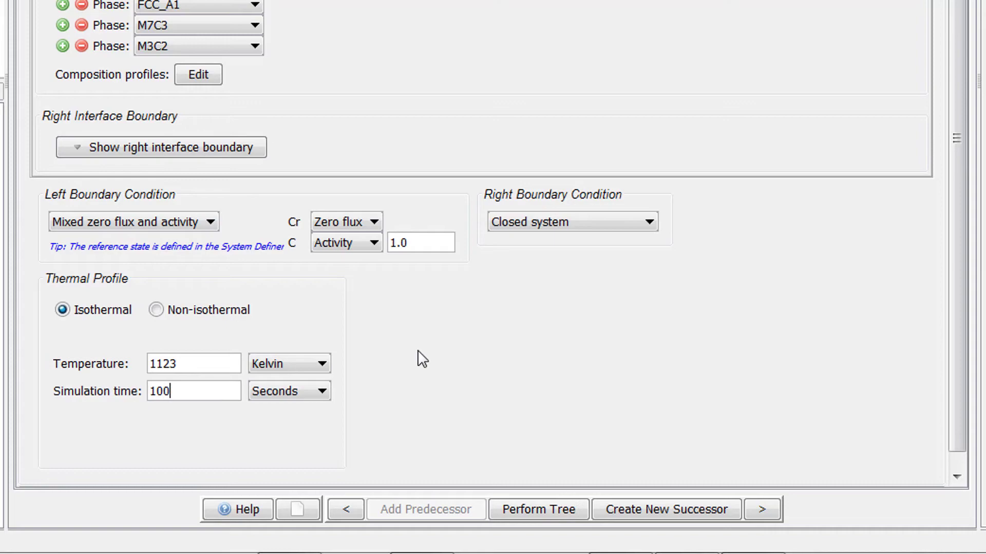
left_click(316, 395)
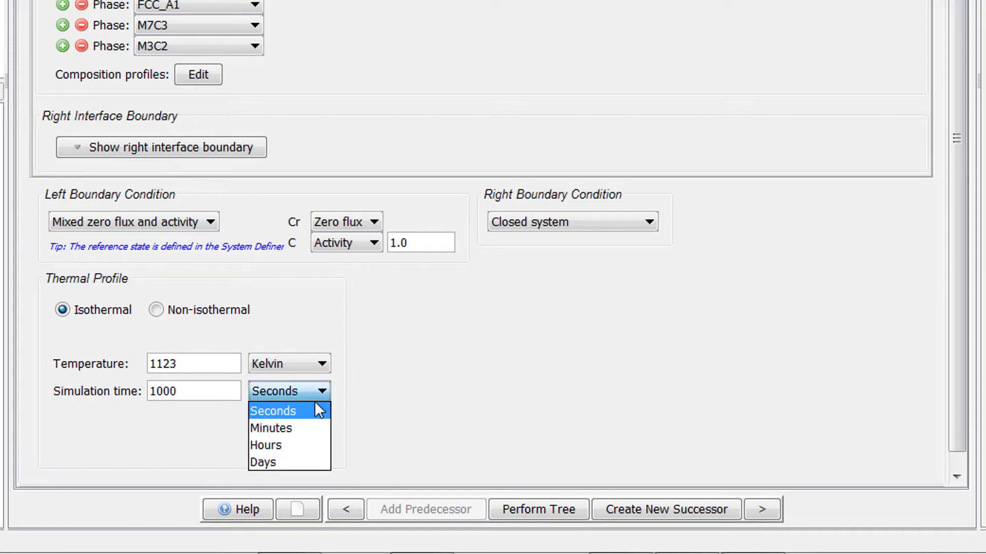
left_click(298, 442)
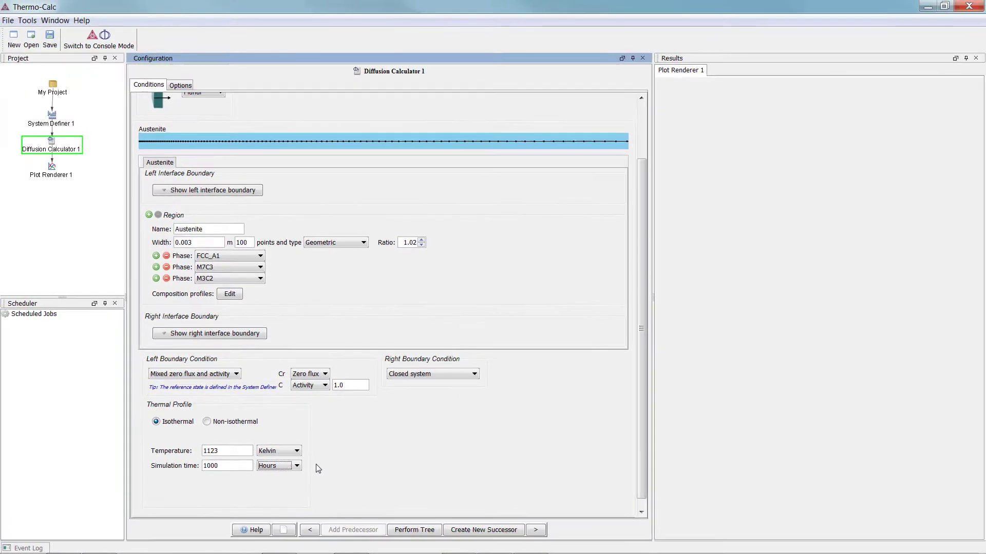
- Fix Plot Renderer 1's distance axis at 0 to 0.002 m, step 5e-4, and plot the carbon profile
left_click(46, 173)
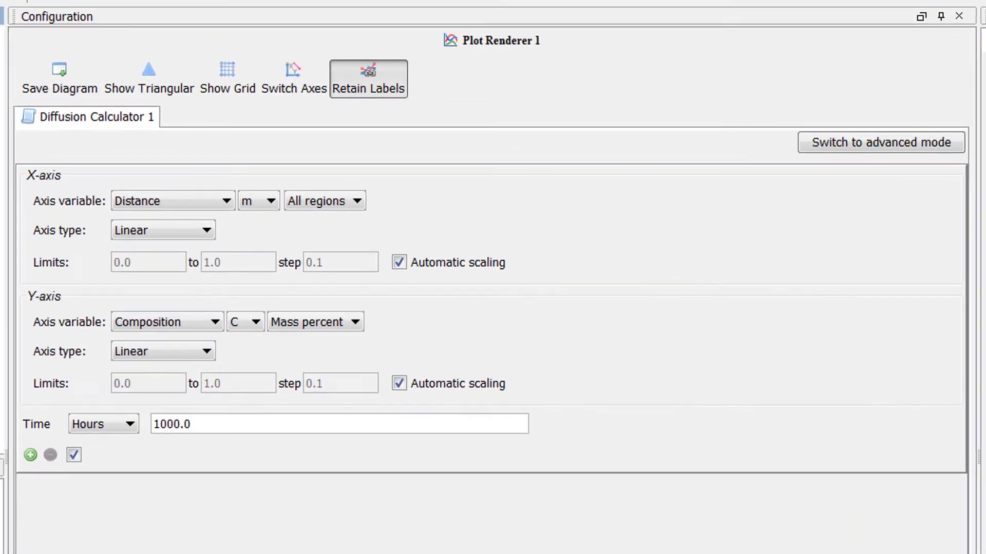
left_click(400, 263)
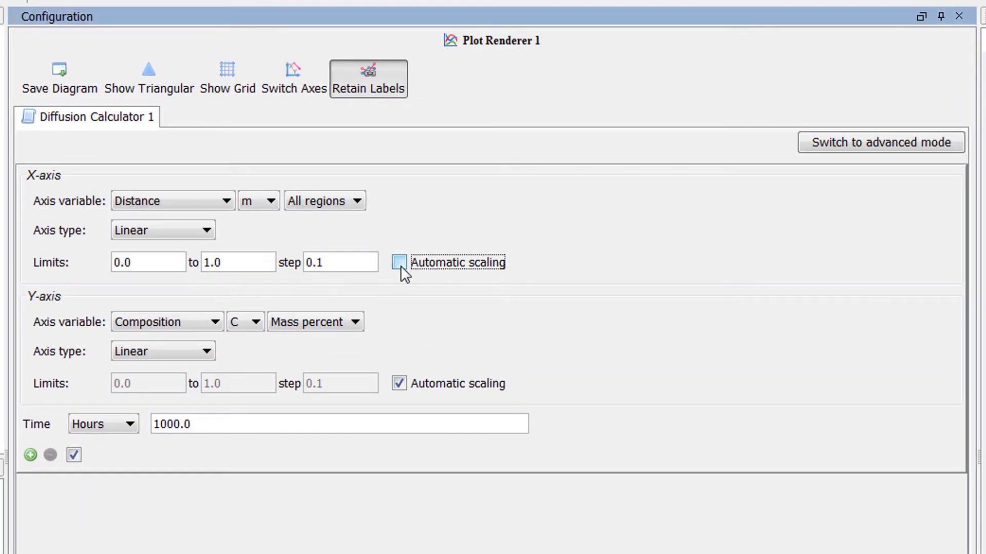
double_click(146, 261)
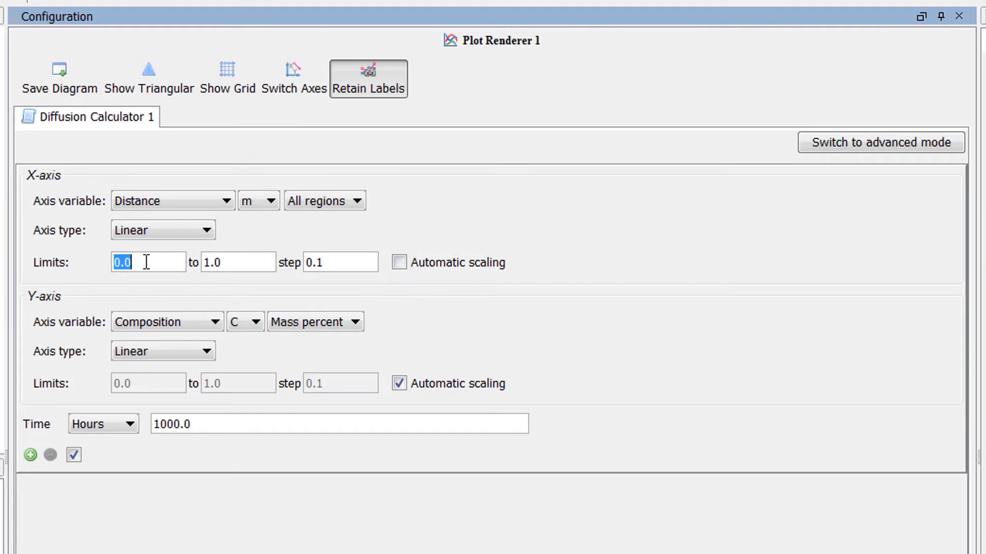
key("Tab")
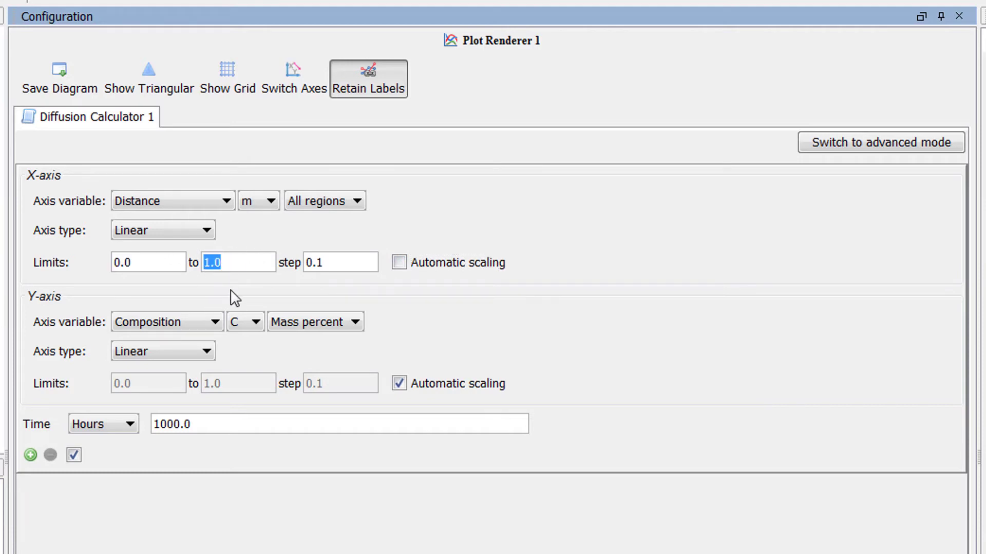
type("0.002")
key("Tab")
double_click(348, 265)
type("5e-")
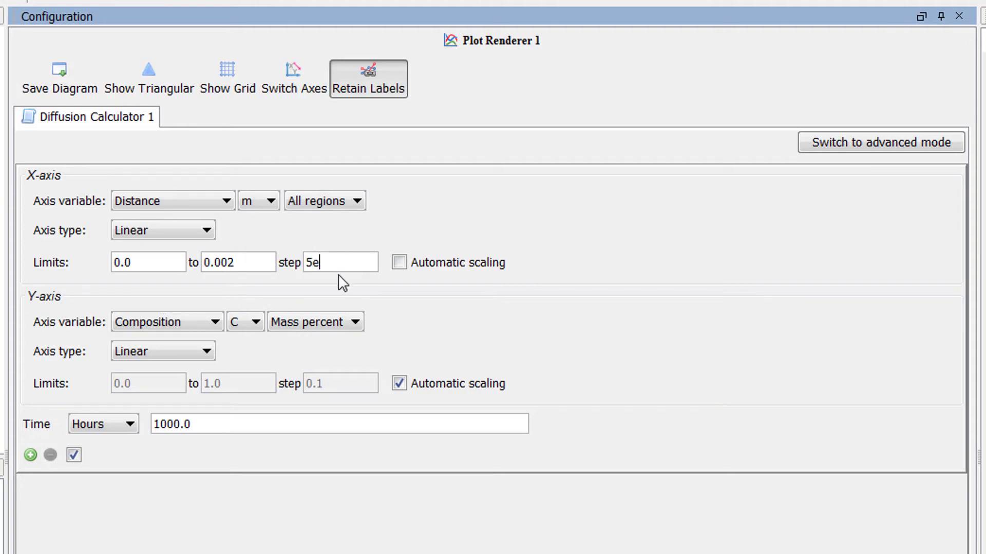
type("4")
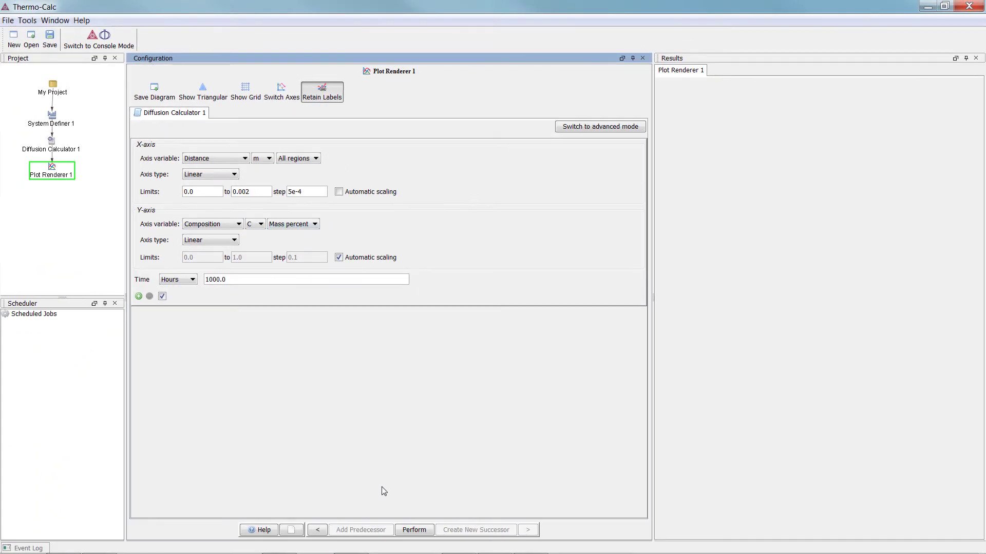
left_click(424, 532)
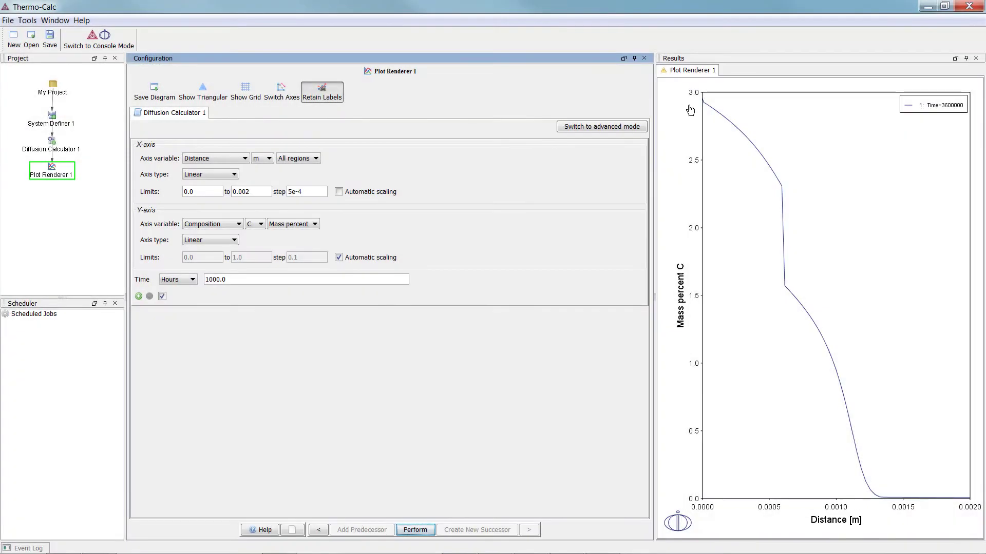
left_click(896, 104)
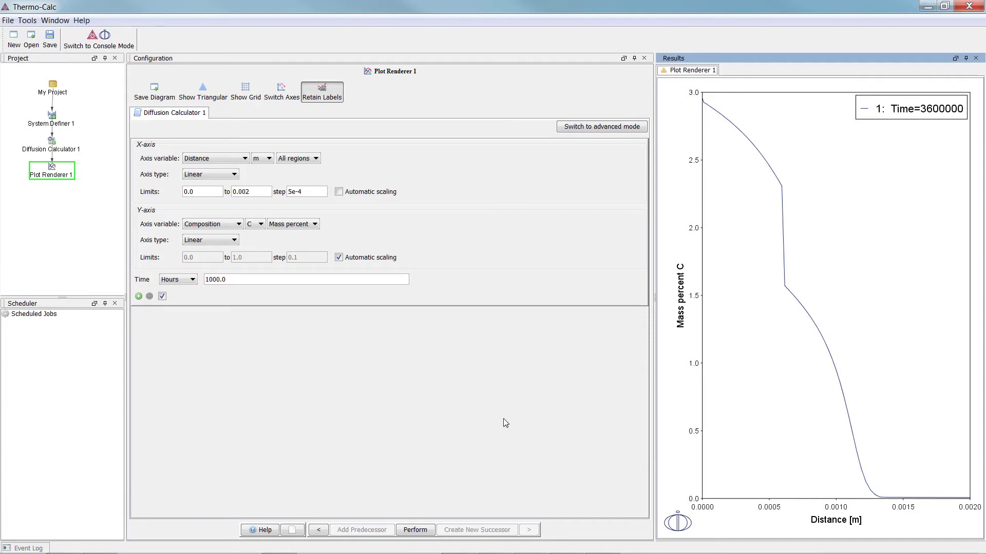
- Clone Plot Renderer 1 and set the copy's y-axis variable to Phase fraction in advanced mode
right_click(49, 178)
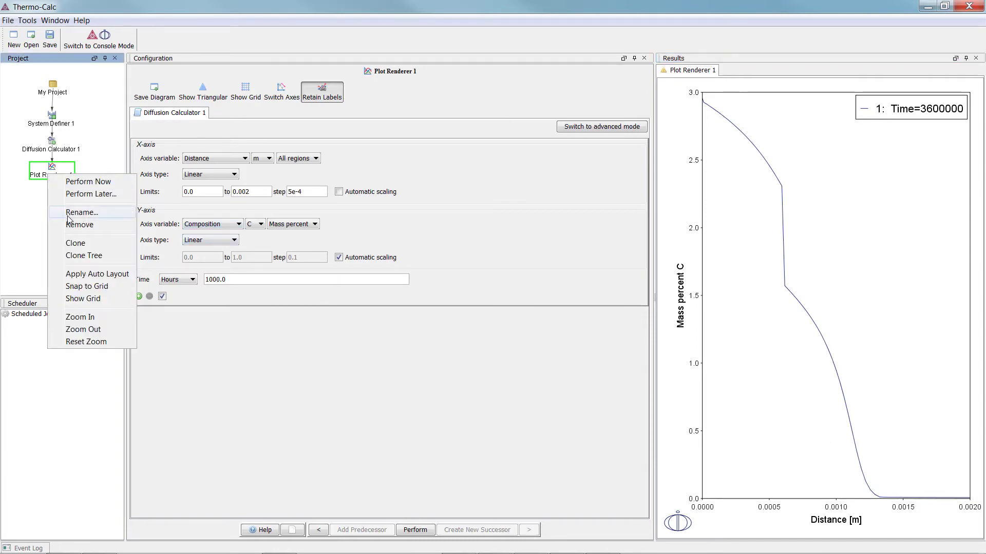
left_click(115, 245)
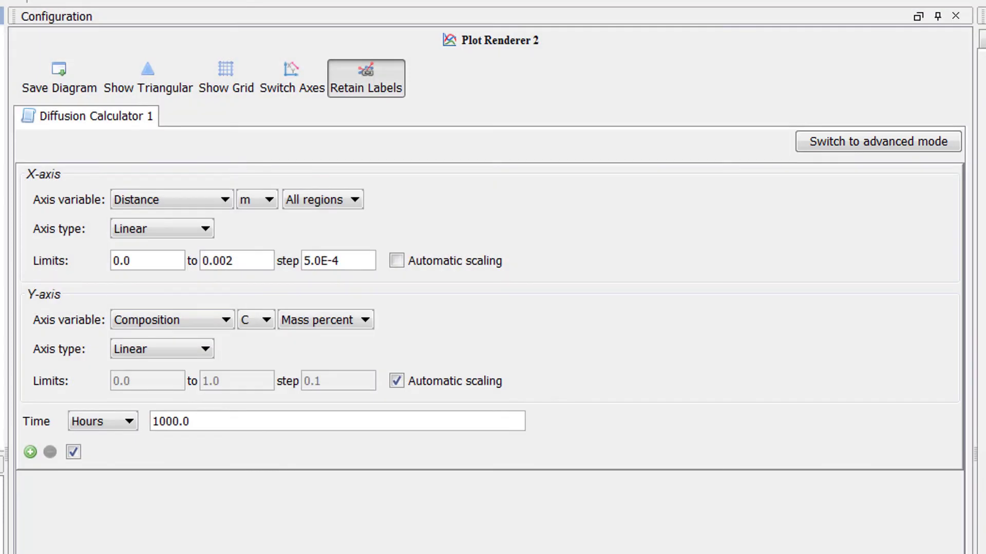
left_click(204, 321)
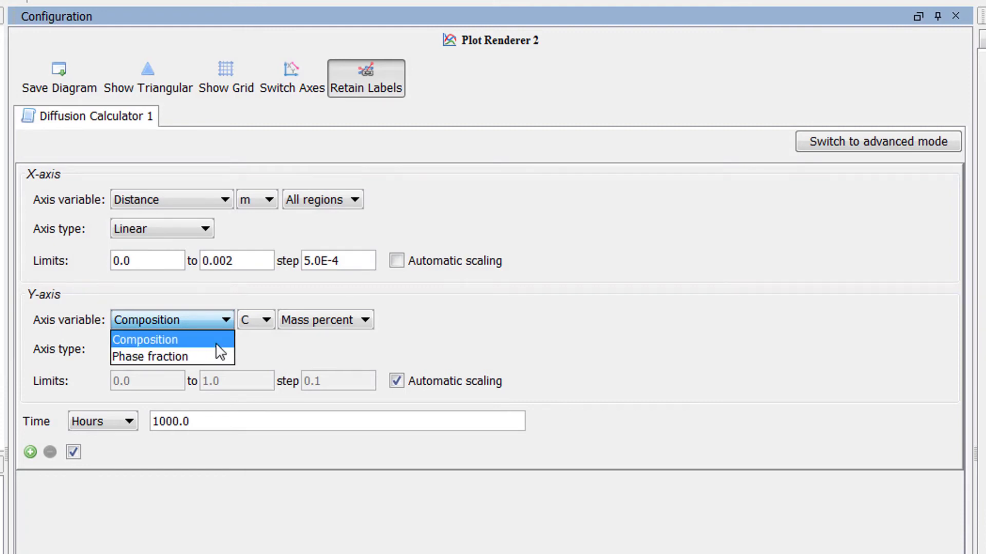
left_click(220, 335)
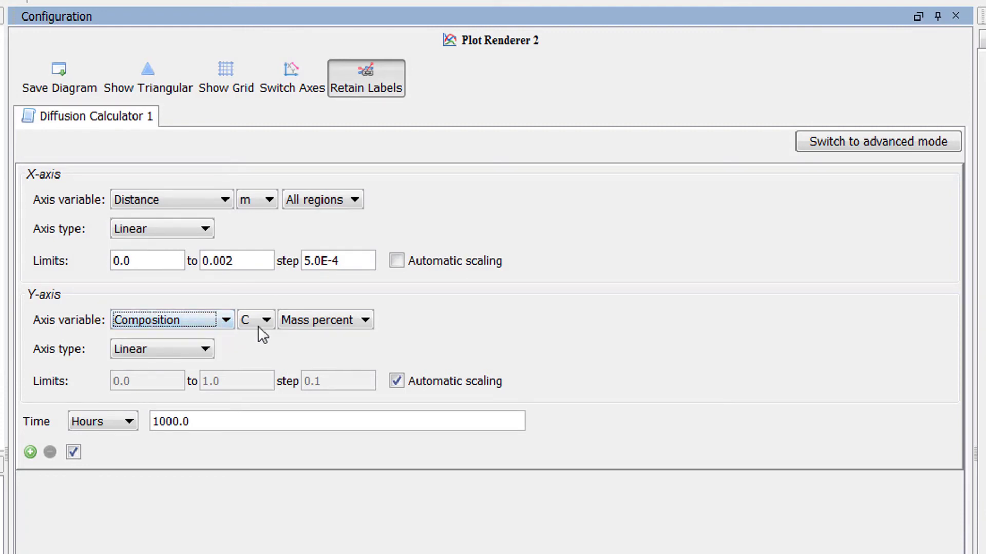
left_click(840, 147)
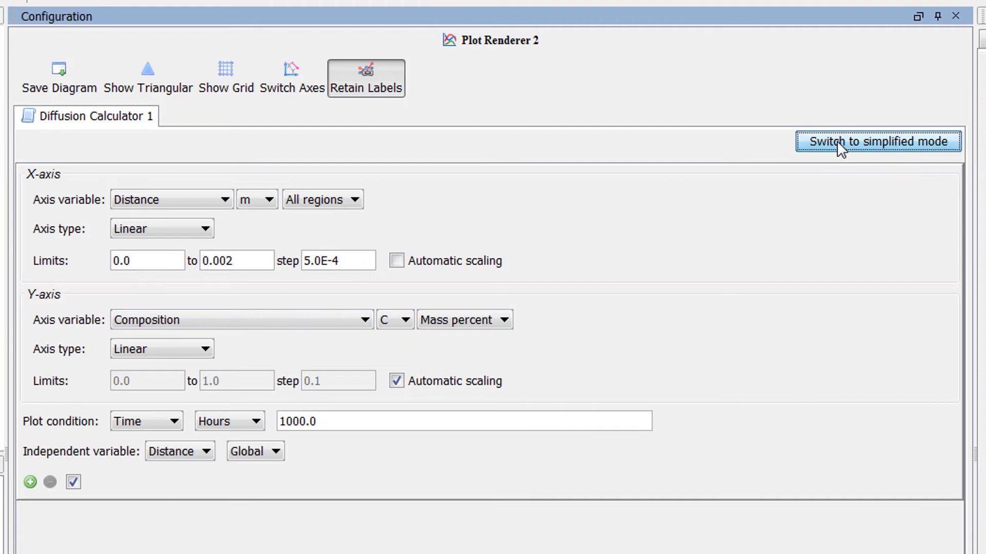
left_click(354, 322)
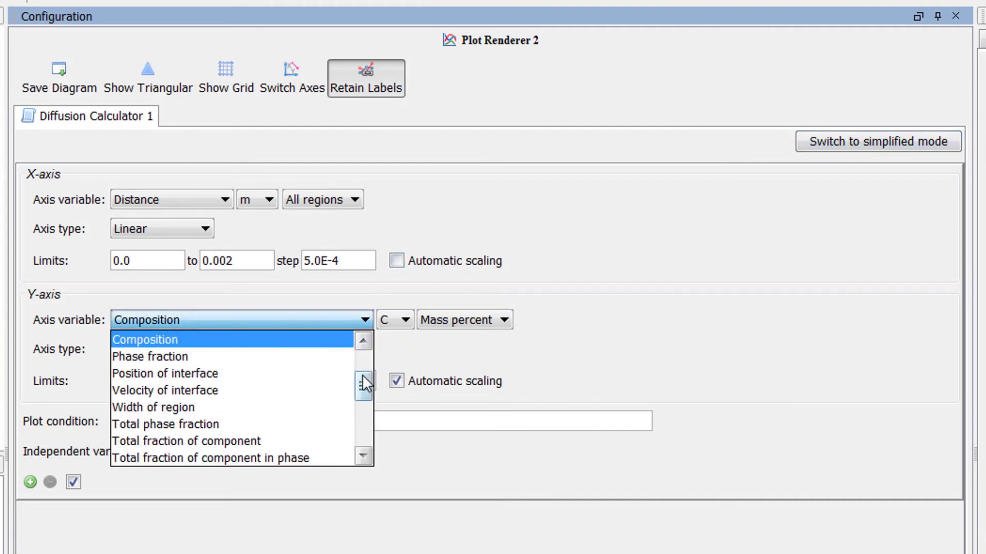
mouse_move(362, 375)
left_mouse_down()
mouse_move(361, 417)
mouse_move(367, 372)
left_mouse_up()
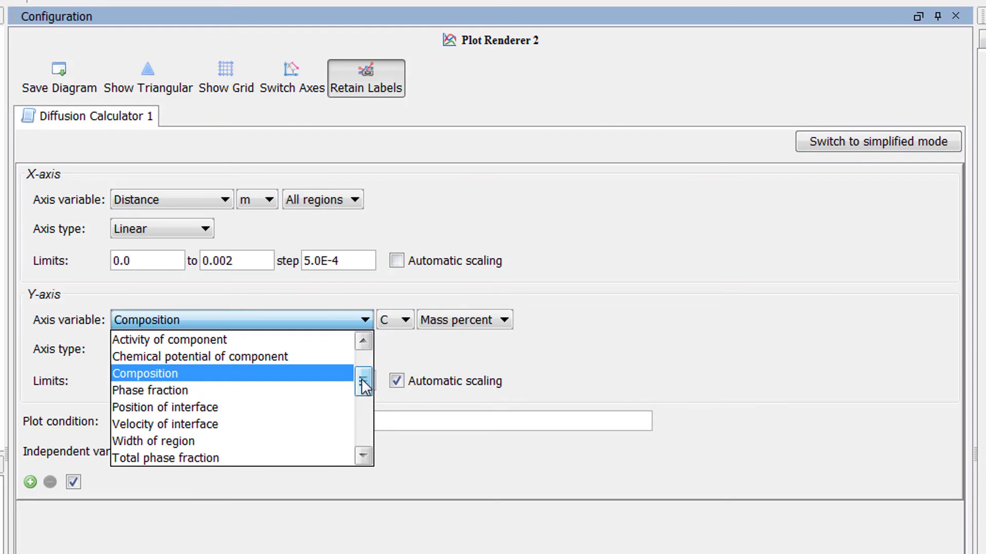
left_click(275, 389)
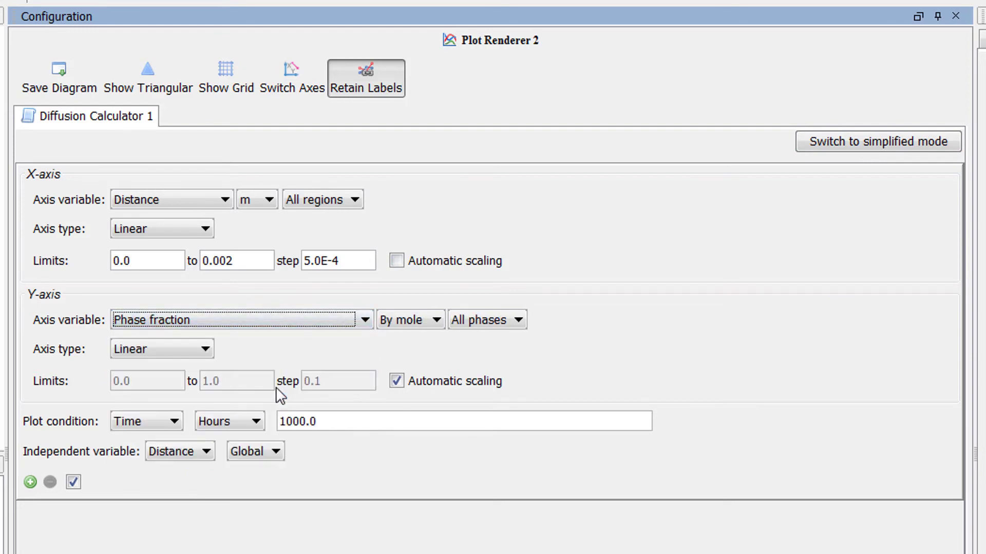
- Fix the y-axis at 0 to 0.4 with step 0.05 and plot the phase fractions
left_click(394, 381)
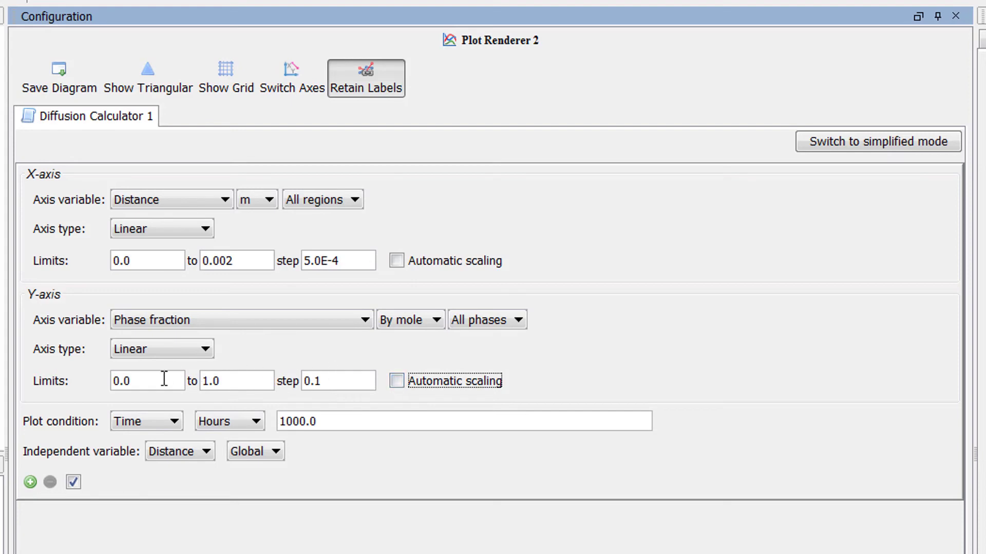
double_click(221, 385)
type("0.4")
key("Tab")
type("0.05")
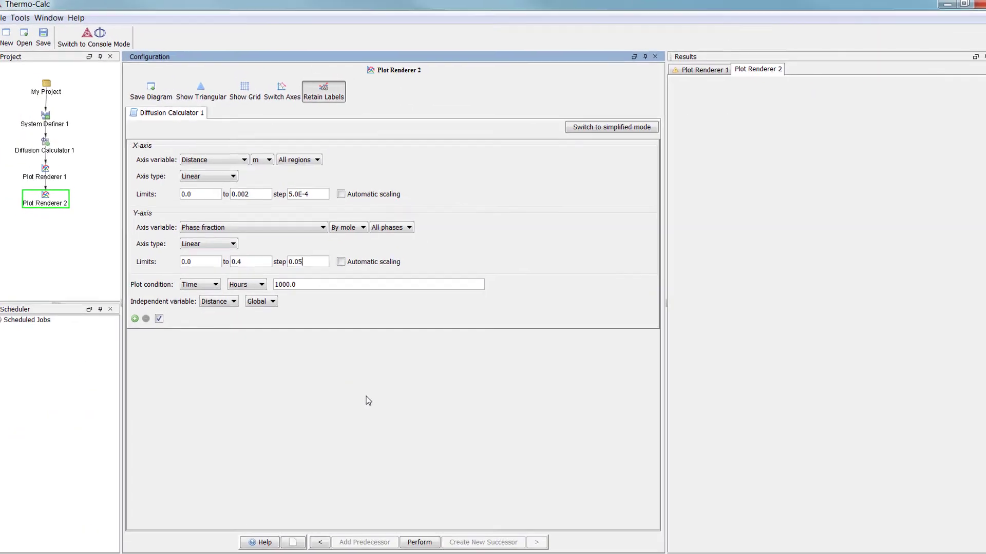
left_click(418, 539)
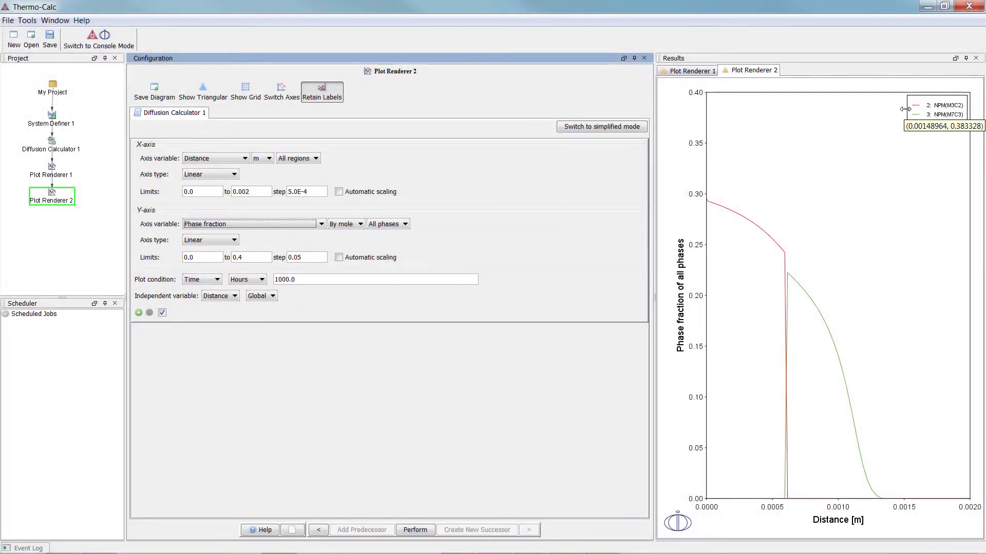
left_click_drag(907, 115, 861, 121)
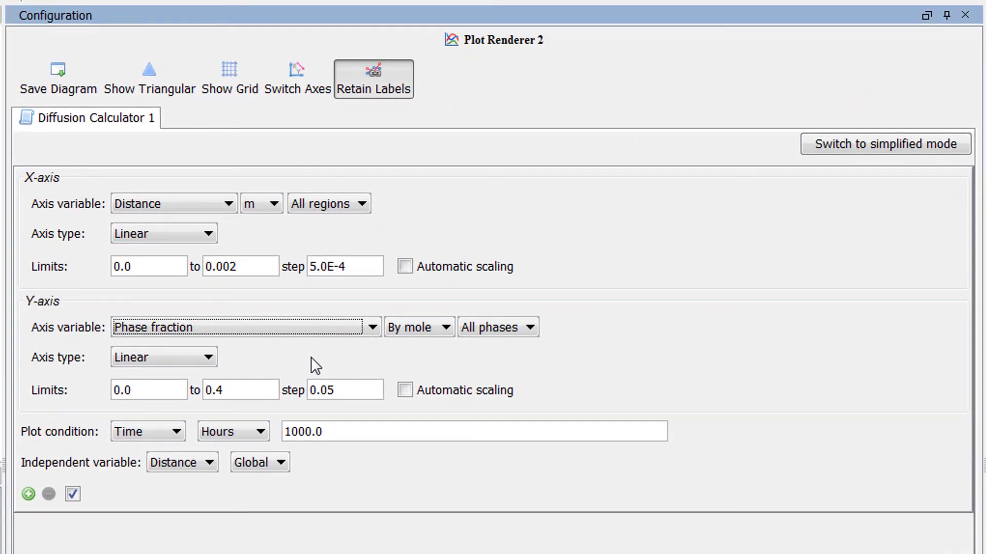
- Switch Plot Renderer 2's y-axis to the user-defined expression ACR(C) and replot carbon activity
left_click(331, 330)
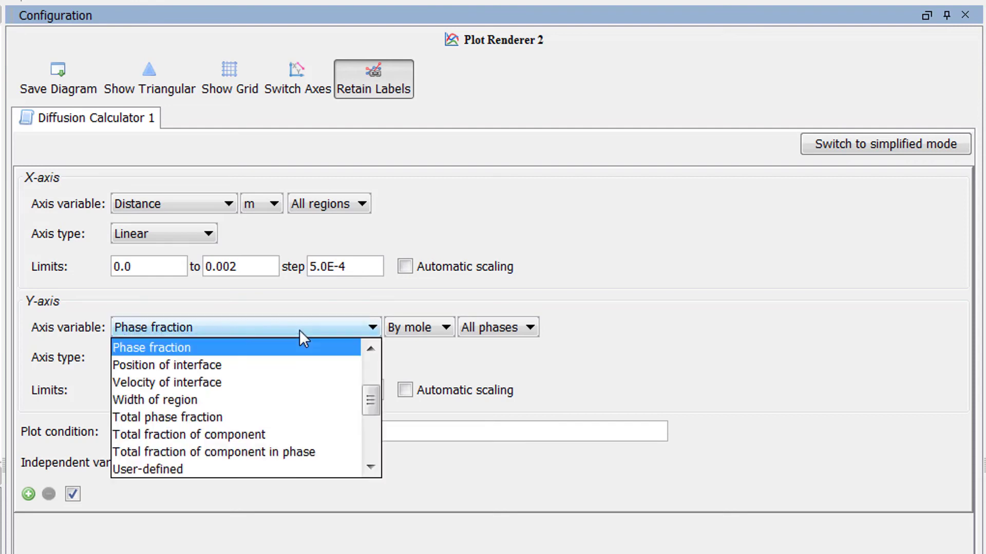
left_click(273, 468)
left_click(409, 330)
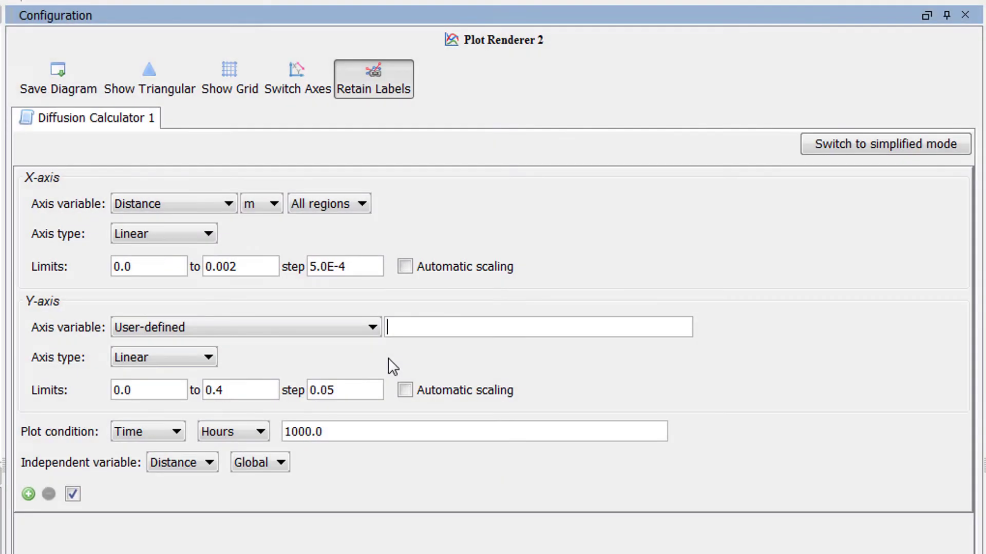
type("ACR(C)")
left_click(405, 392)
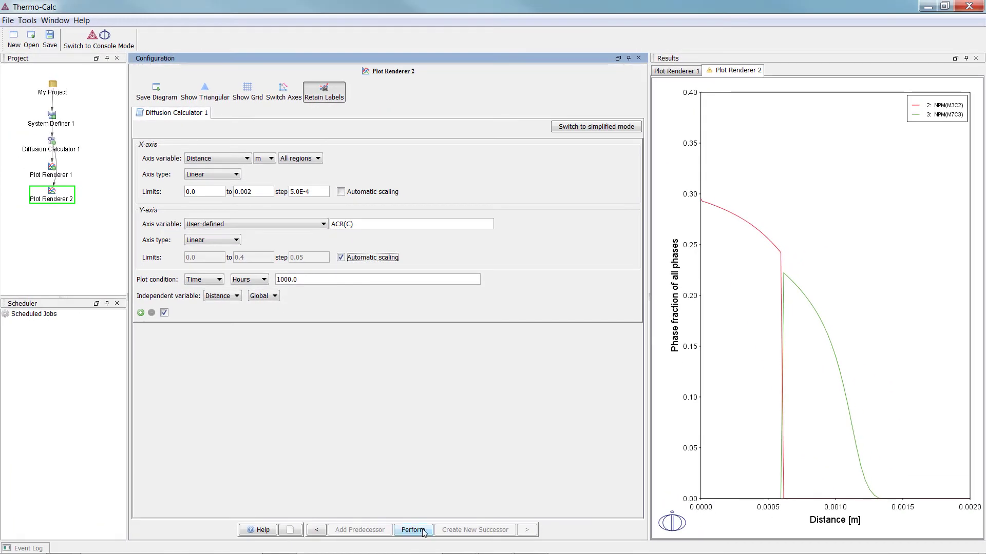
left_click(422, 530)
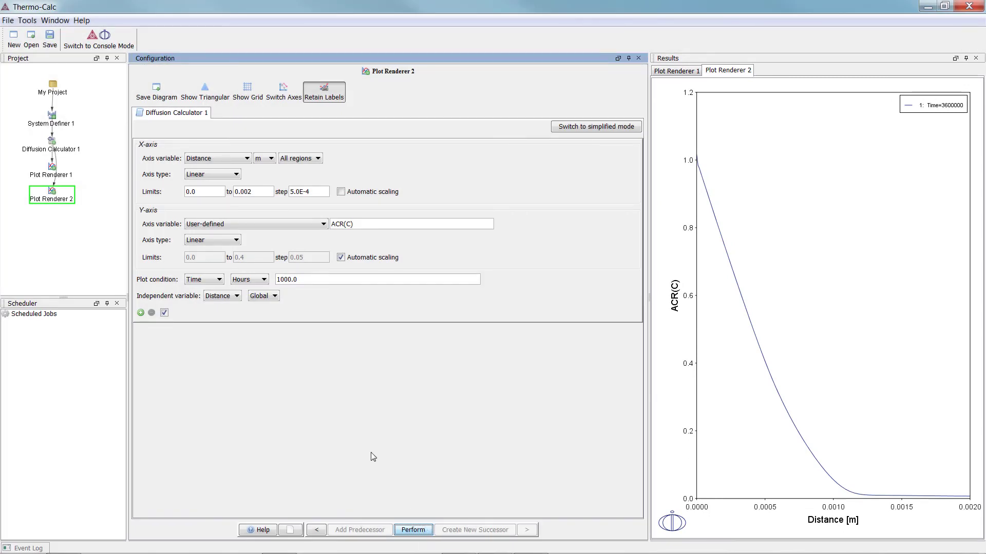
left_click(82, 21)
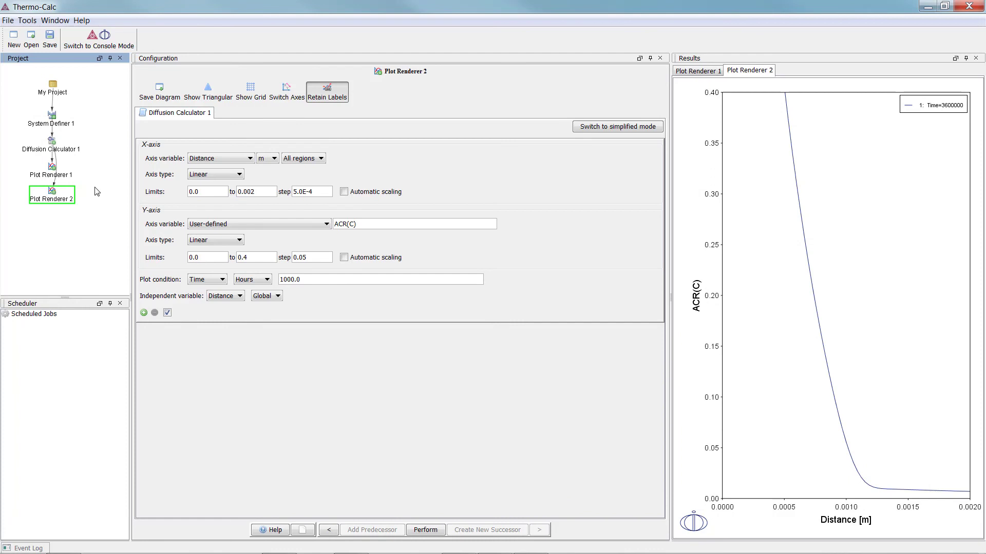
- Add Table Renderer 1 under Diffusion Calculator 1 and run it to tabulate W(C), W(CR), W(NI) by distance
right_click(55, 146)
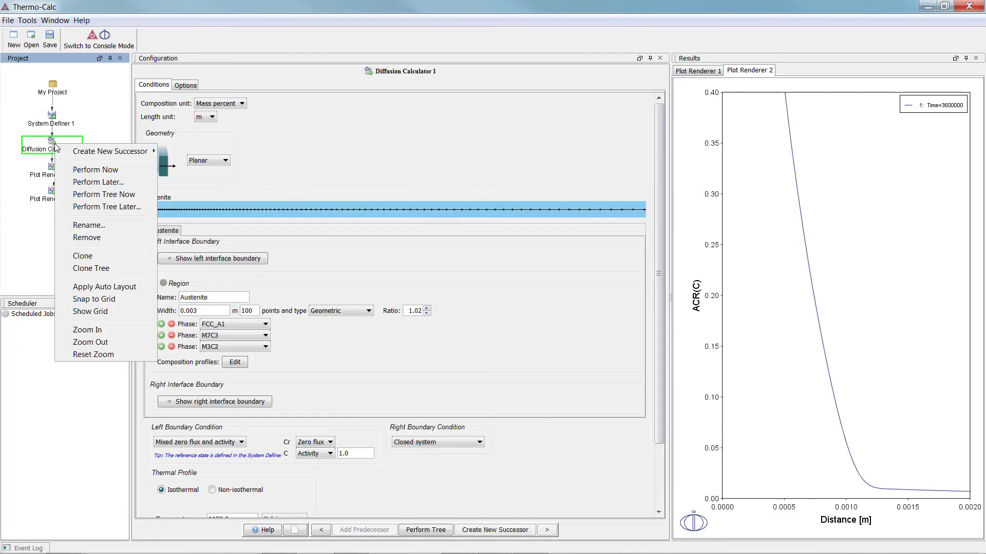
mouse_move(91, 150)
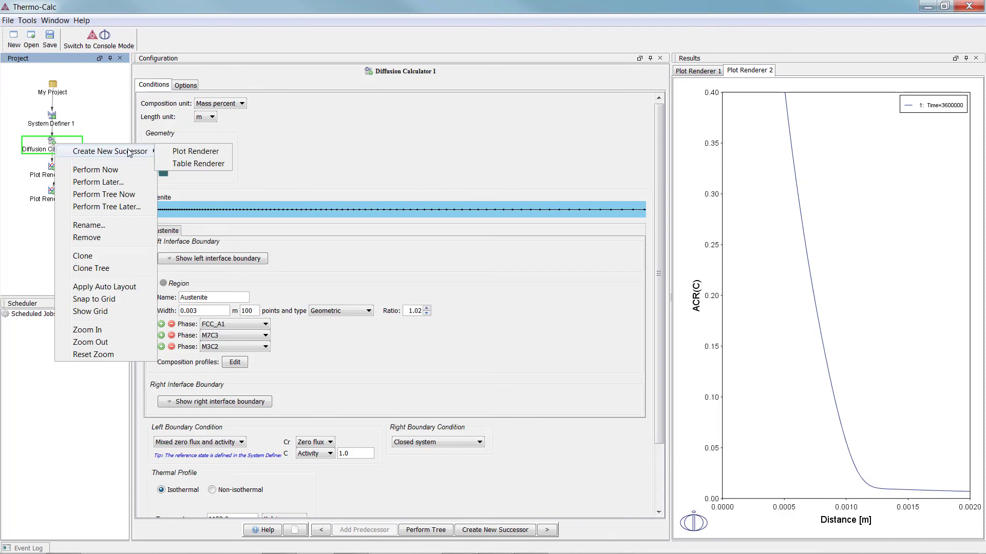
left_click(222, 164)
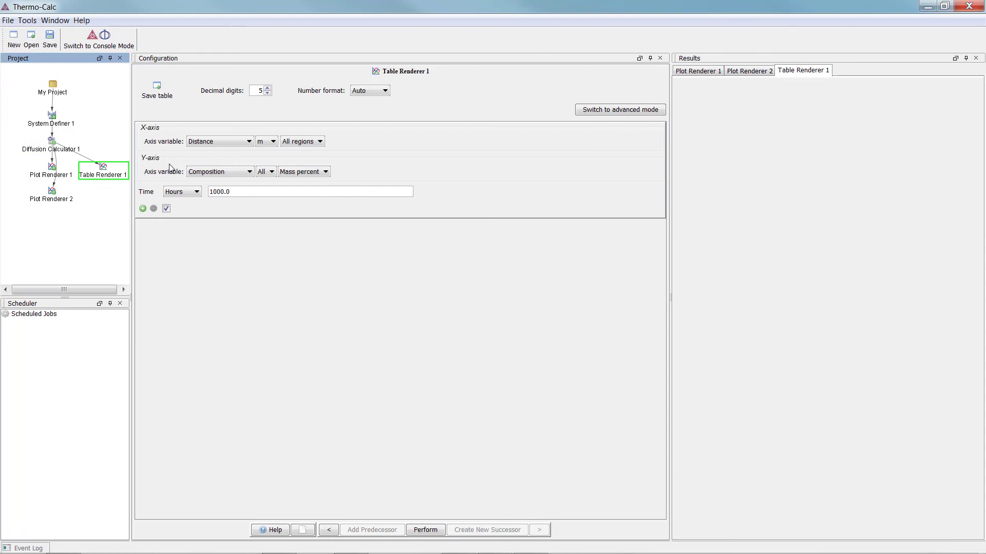
right_click(111, 170)
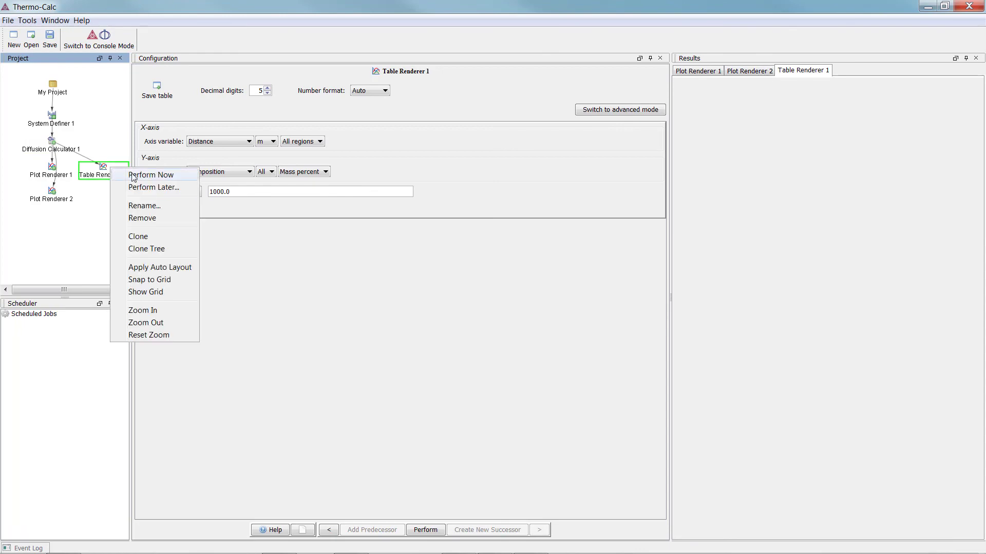
left_click(189, 176)
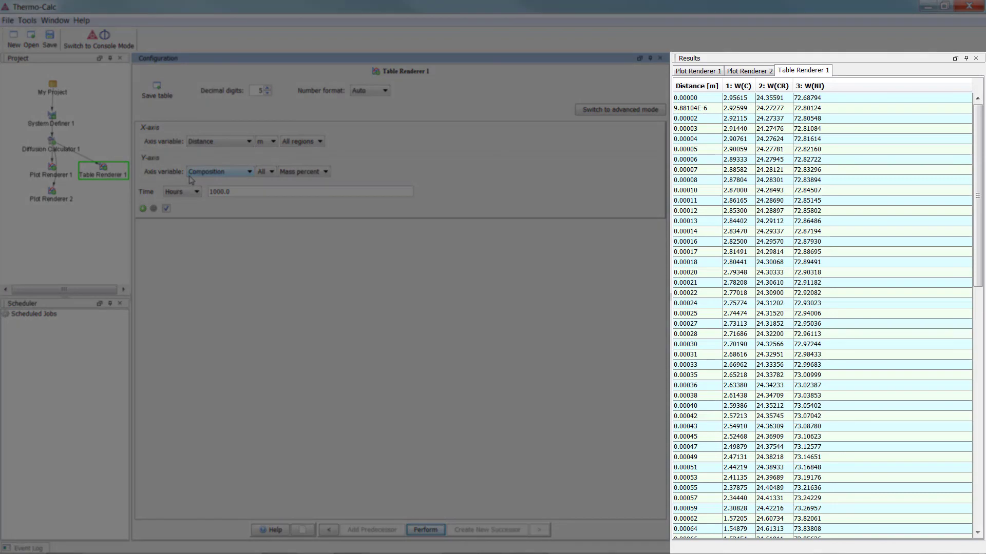